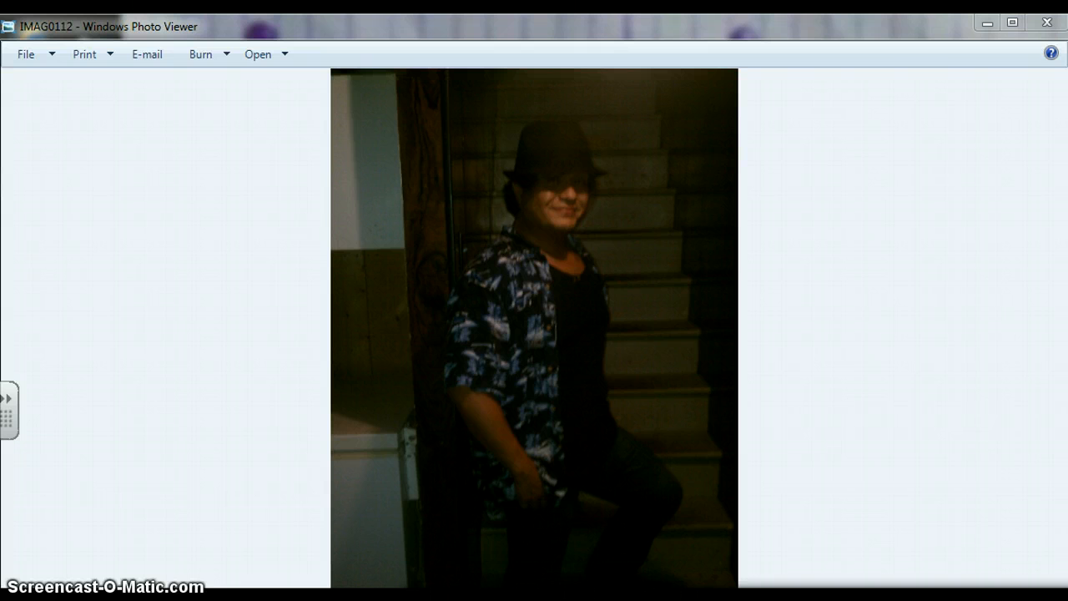
# Step: Close the photo and Pictures library windows and start a new outline in Inspiration
pyautogui.click(1046, 23)
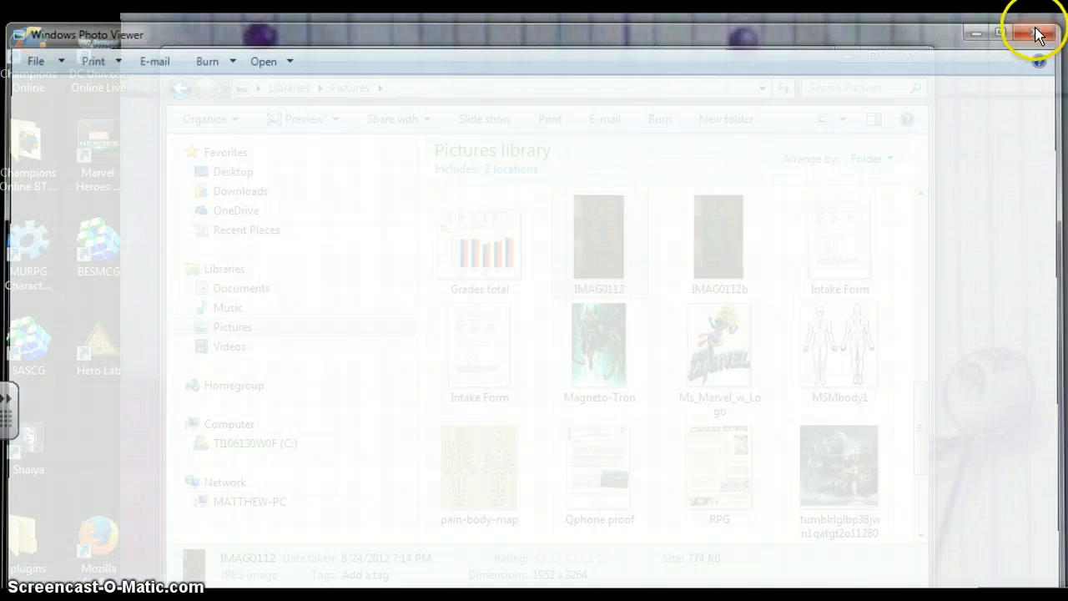
pyautogui.click(910, 52)
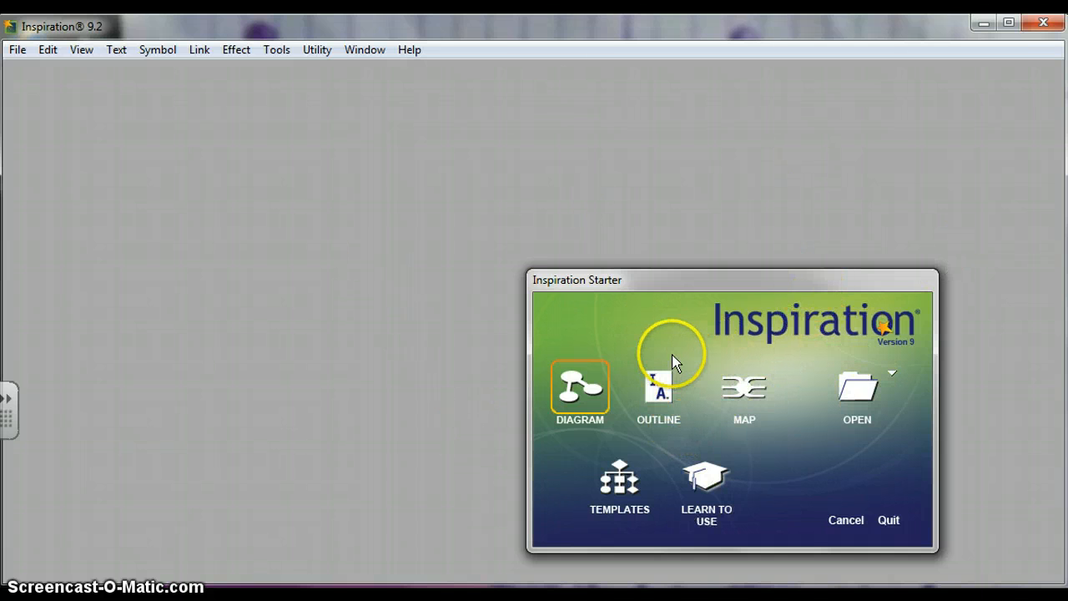
pyautogui.click(666, 399)
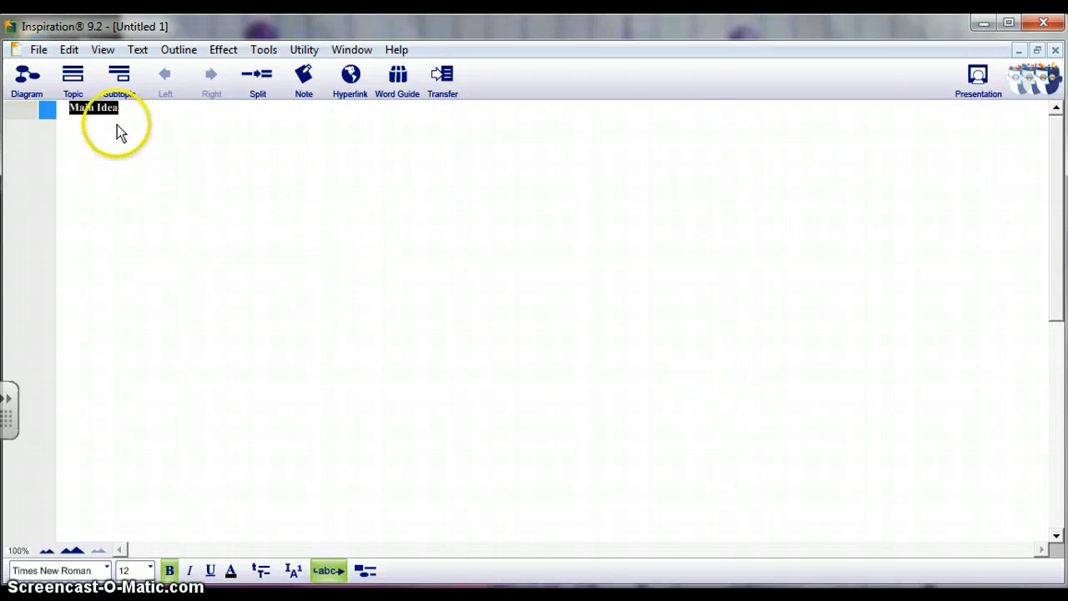
# Step: Replace the Main Idea placeholder with the pasted title 'General Argumentative Essay Outline'
pyautogui.click(92, 107)
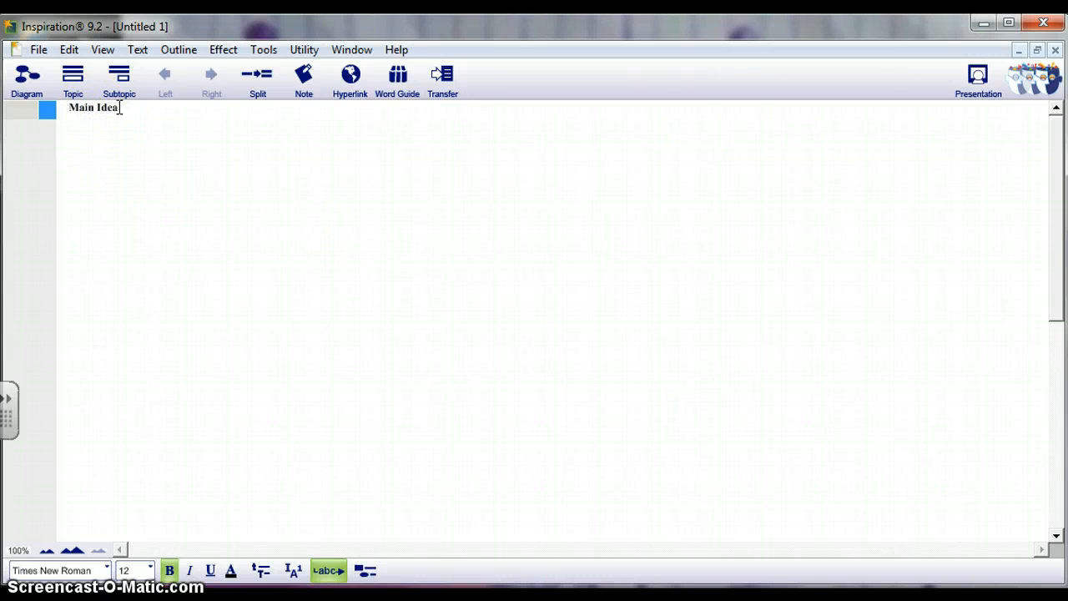
pyautogui.moveTo(115, 108); pyautogui.dragTo(69, 107)
pyautogui.click(69, 108)
pyautogui.rightClick(71, 108)
pyautogui.click(112, 158)
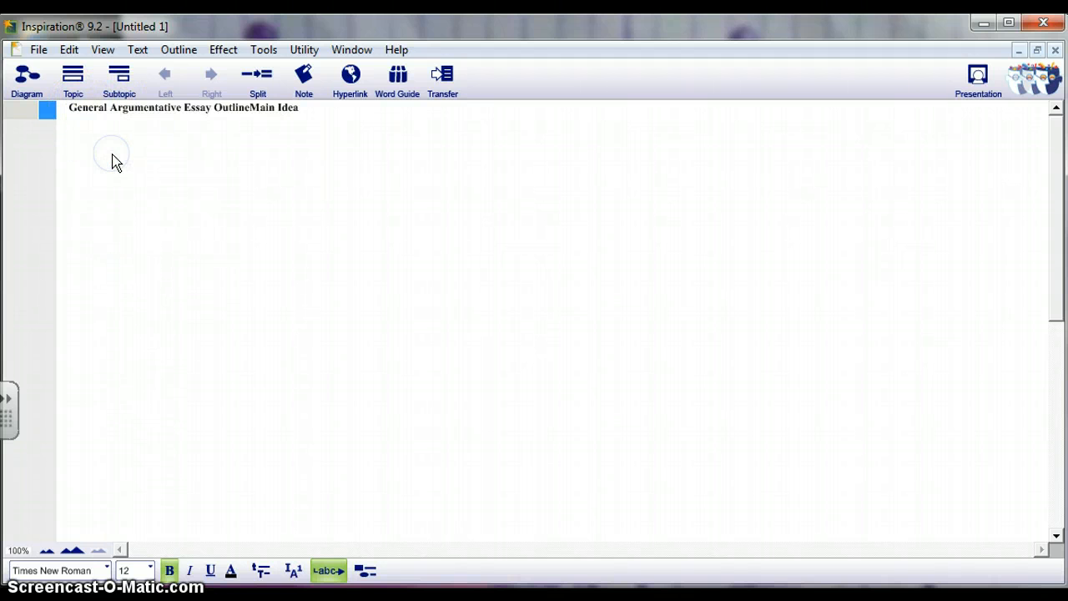
pyautogui.click(313, 109)
pyautogui.press('BackSpace')
pyautogui.press('BackSpace')
pyautogui.press('BackSpace')
pyautogui.press('BackSpace')
pyautogui.press('BackSpace')
pyautogui.press('BackSpace')
pyautogui.press('BackSpace')
pyautogui.press('BackSpace')
pyautogui.press('BackSpace')
pyautogui.press('BackSpace')
pyautogui.write('e')
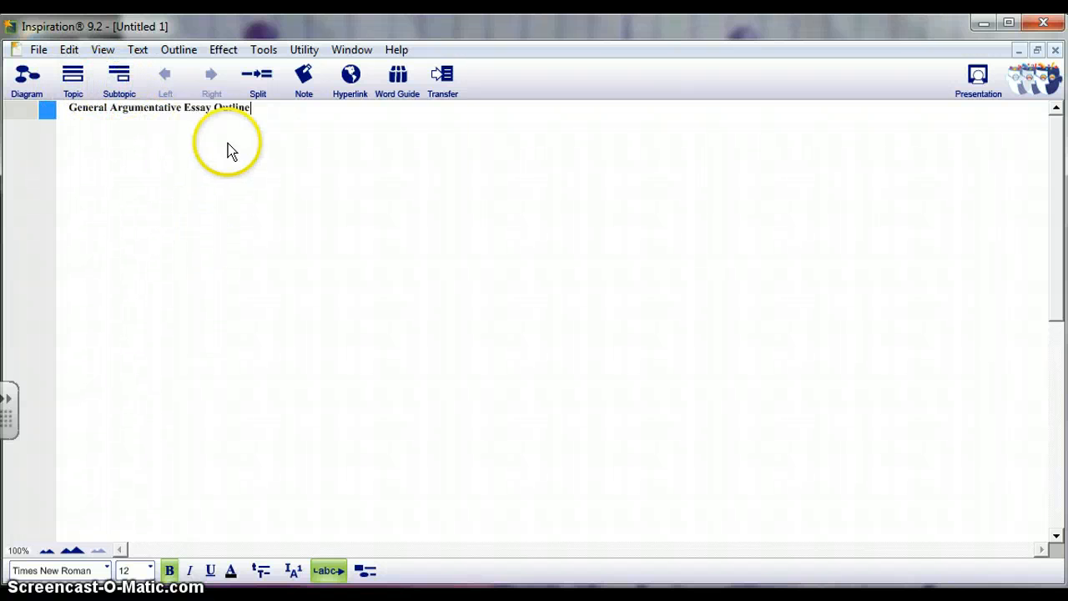
# Step: Add two empty topics, I and II, beneath the outline title
pyautogui.click(80, 87)
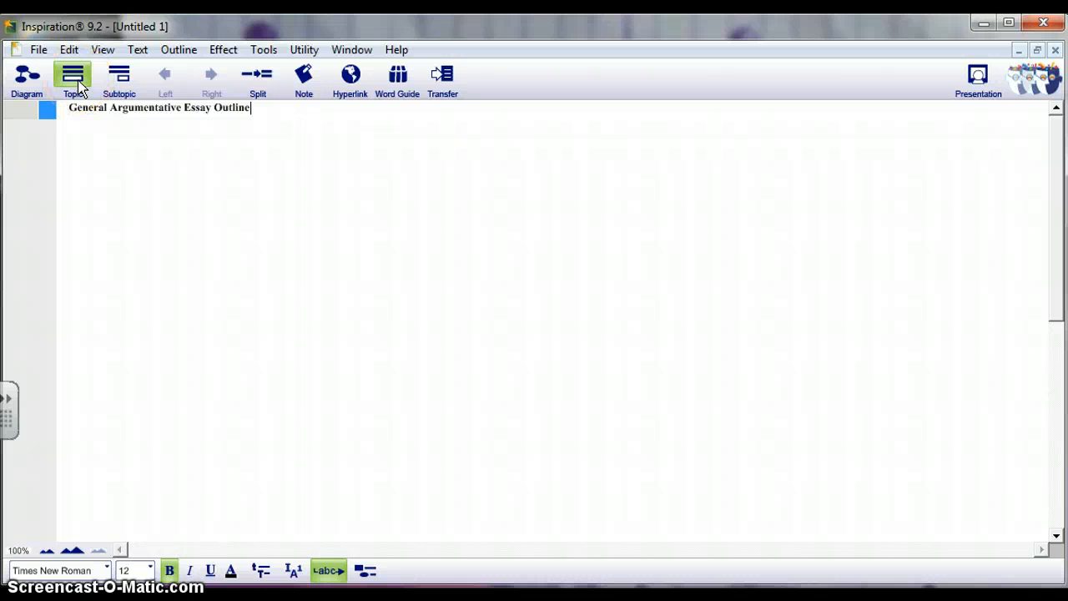
pyautogui.click(80, 87)
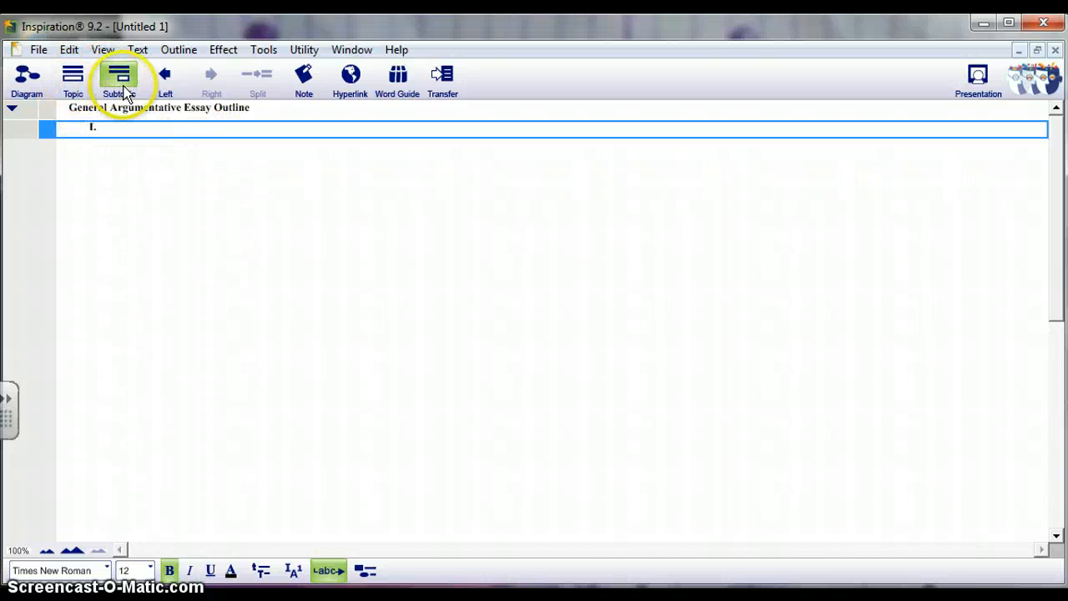
pyautogui.click(74, 80)
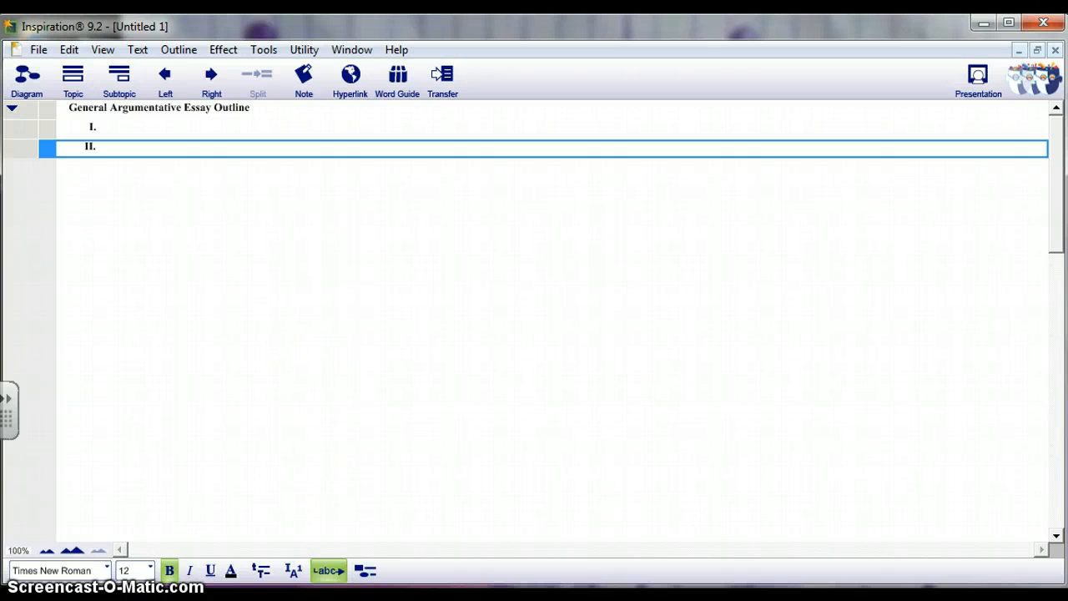
# Step: Paste 'I. Introduction - Begin with a “hook” or “grab” statement, like a quote or interesting fact about the topic of the paper.' into topic I
pyautogui.click(134, 159)
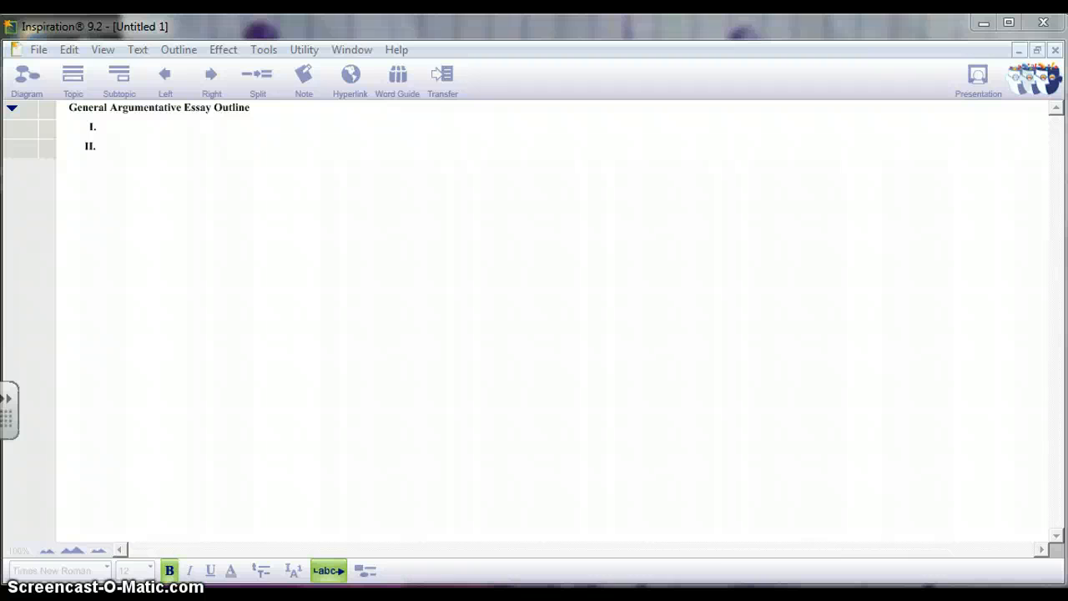
pyautogui.rightClick(556, 331)
pyautogui.click(167, 299)
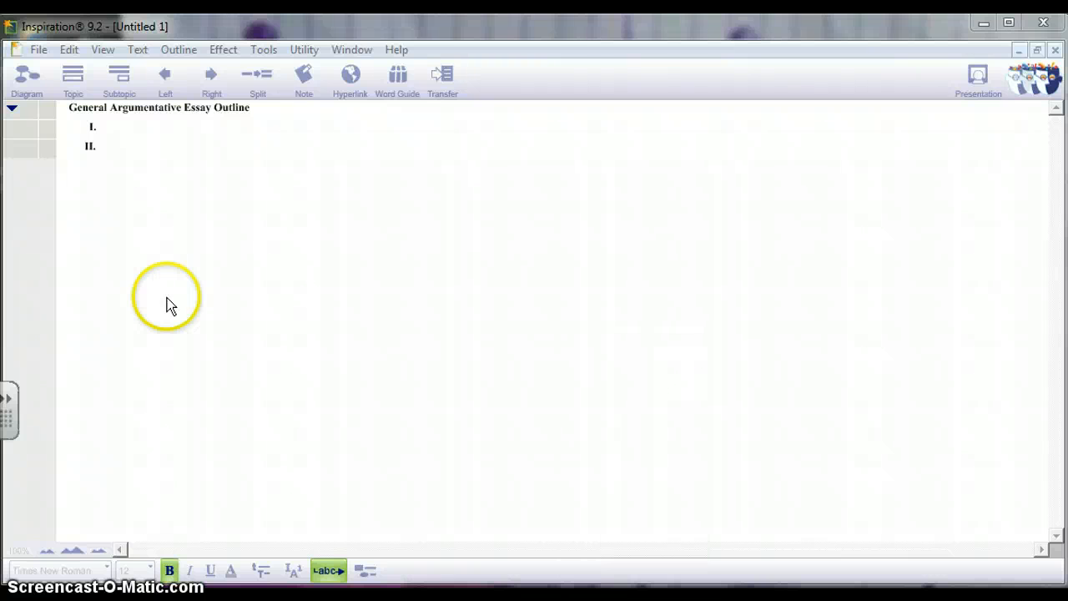
pyautogui.click(126, 127)
pyautogui.rightClick(116, 130)
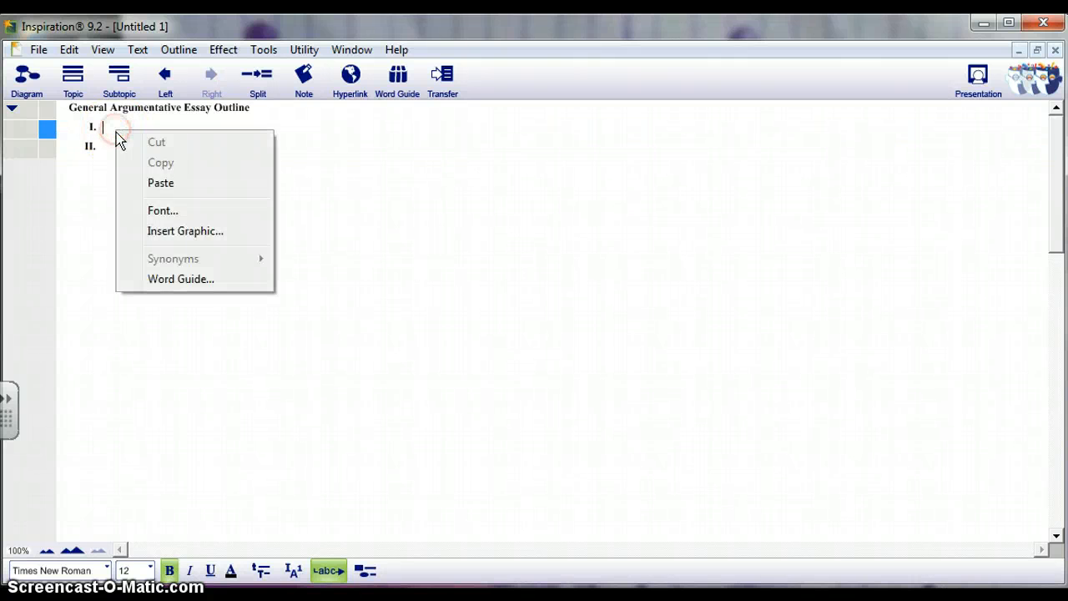
pyautogui.click(159, 181)
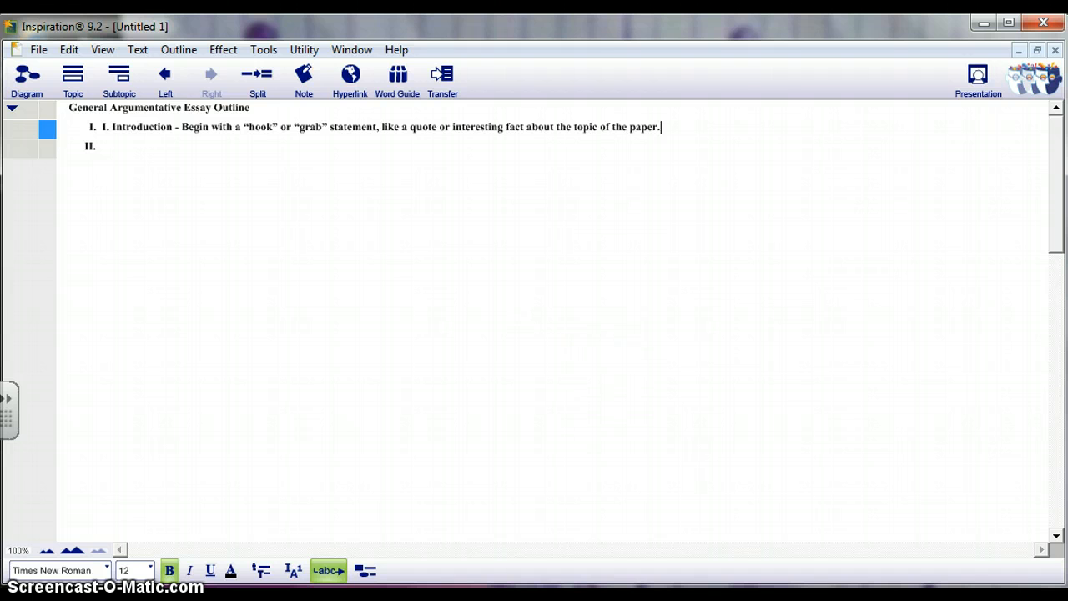
# Step: Add a subtopic under the Introduction and paste the copied passage starting 'Introduce the topic and your argument' into it
pyautogui.hotkey('alt', 'Tab')
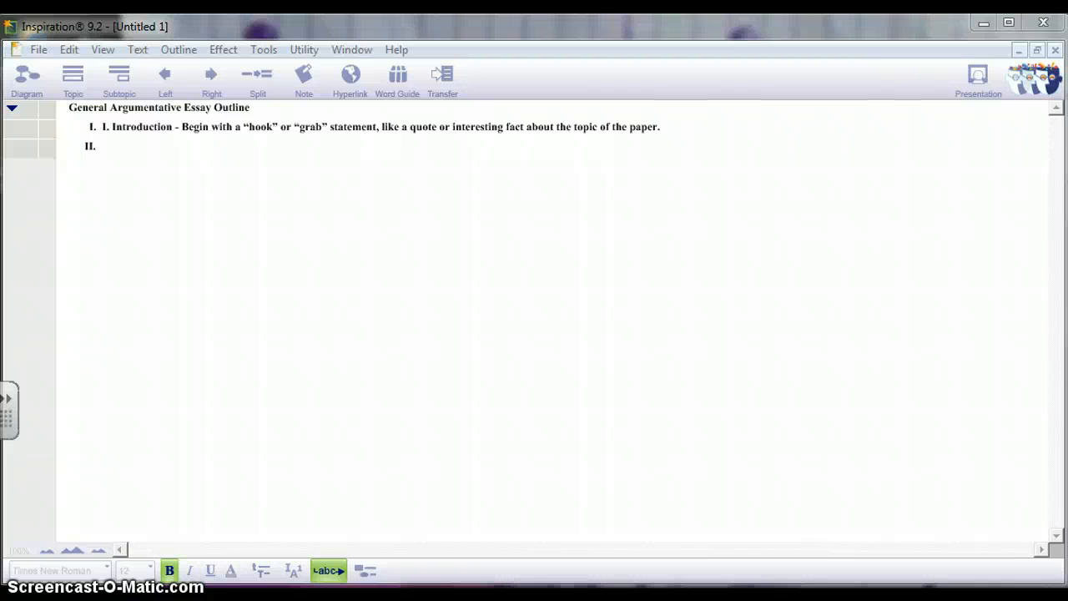
pyautogui.rightClick(1067, 326)
pyautogui.click(1067, 584)
pyautogui.click(207, 131)
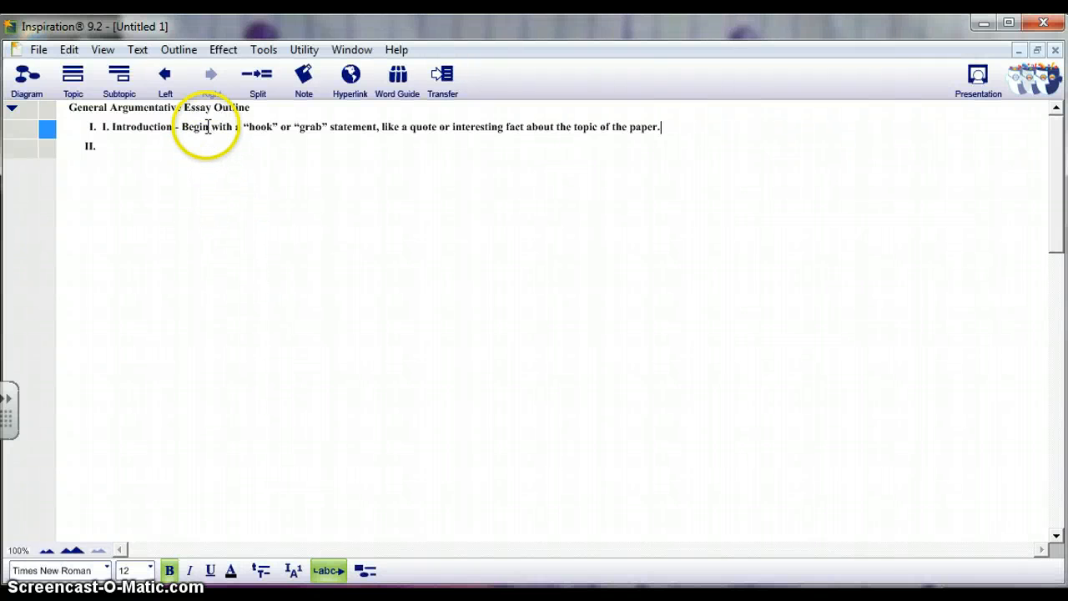
pyautogui.click(121, 76)
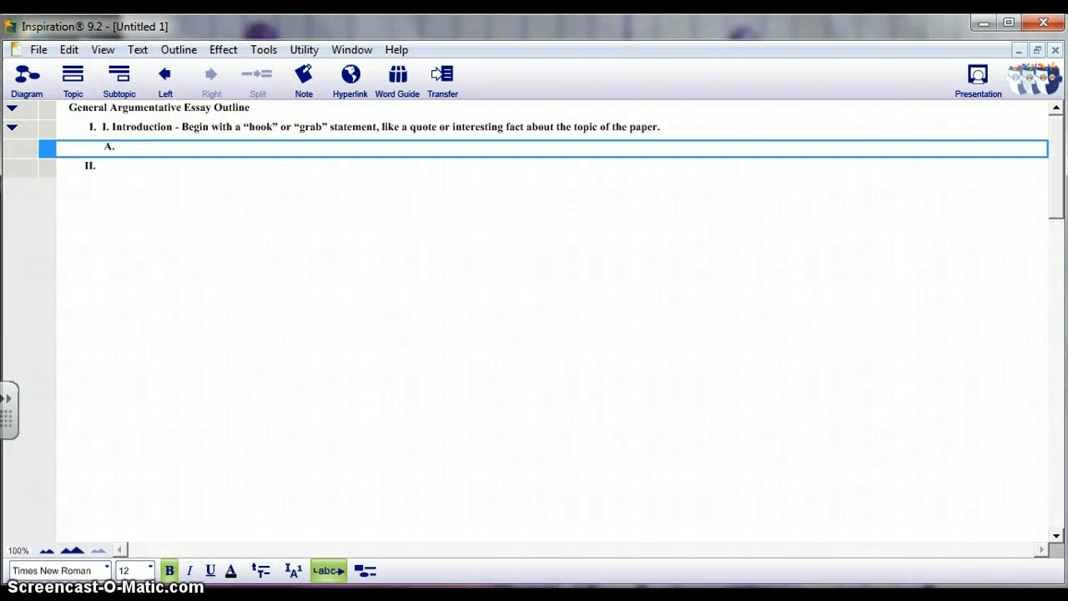
pyautogui.click(376, 600)
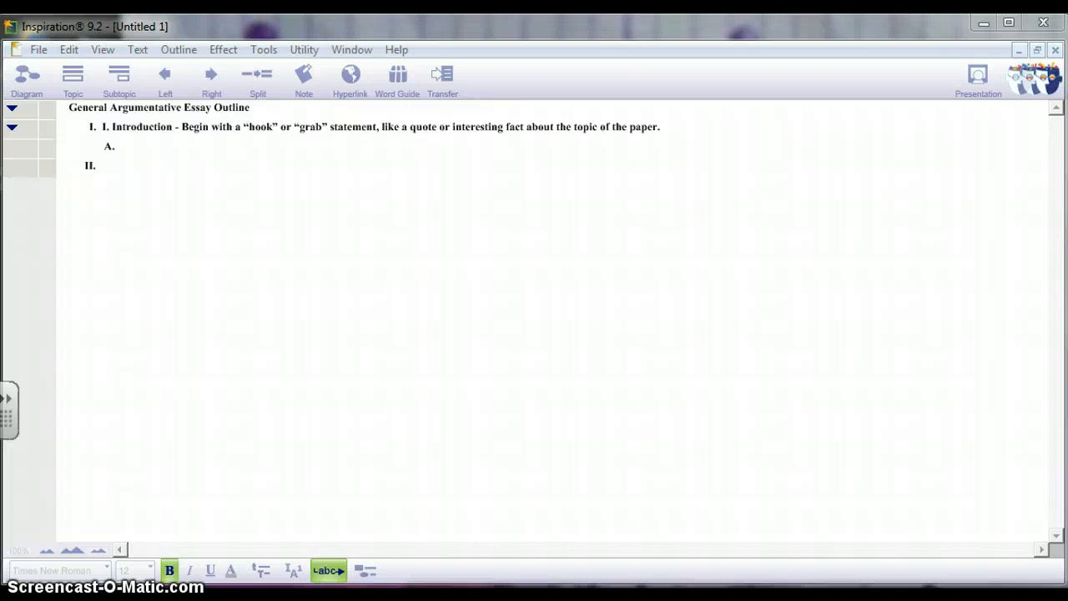
pyautogui.click(140, 153)
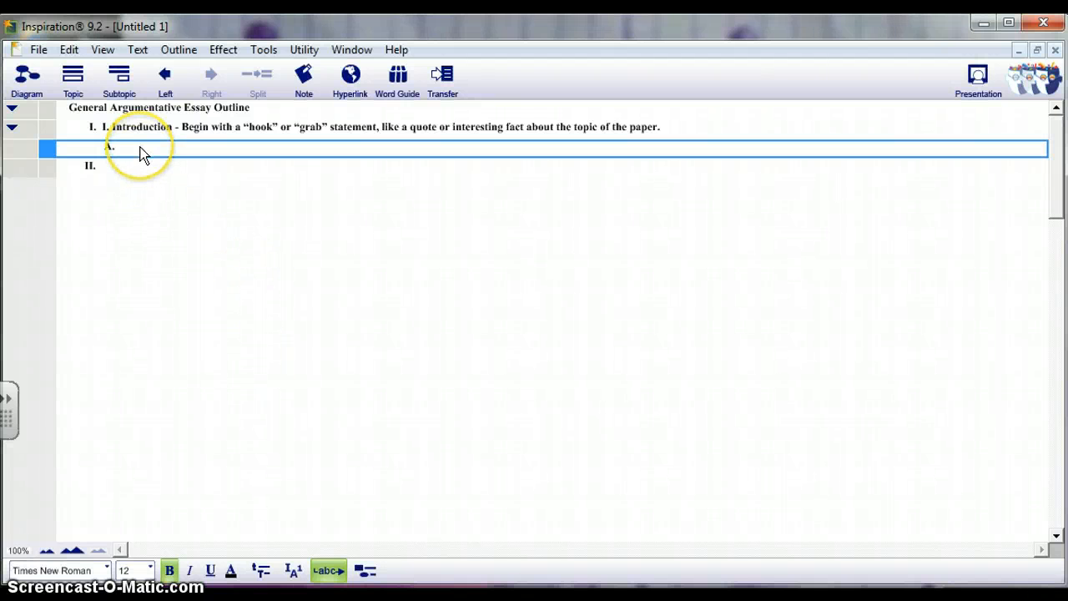
pyautogui.click(142, 148)
pyautogui.rightClick(142, 148)
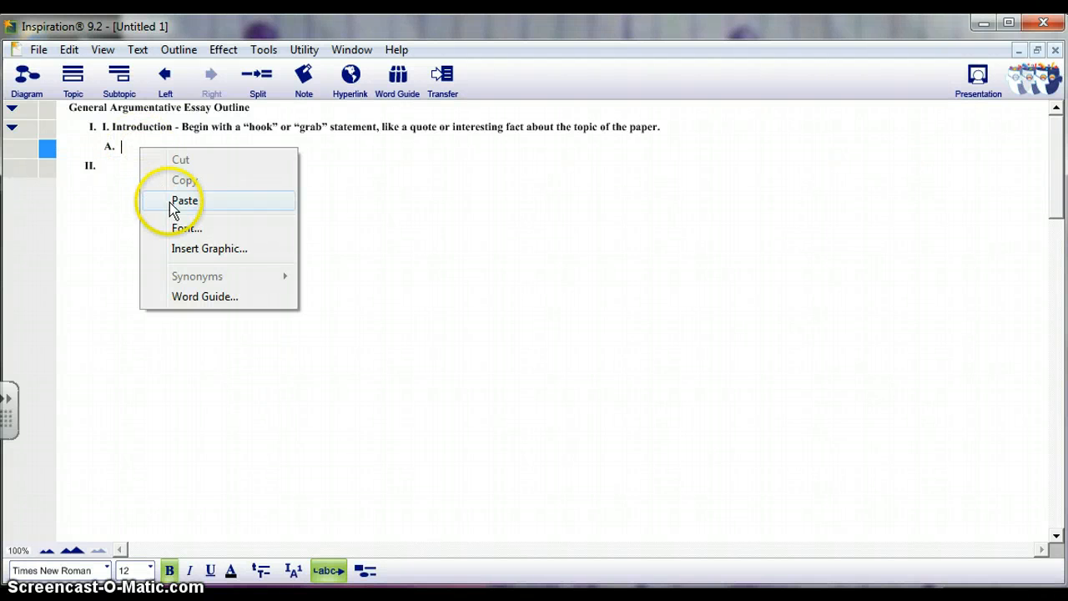
pyautogui.click(181, 204)
# Step: Remove the redundant 'a.' prefix from the pasted text of subtopic A
pyautogui.click(127, 147)
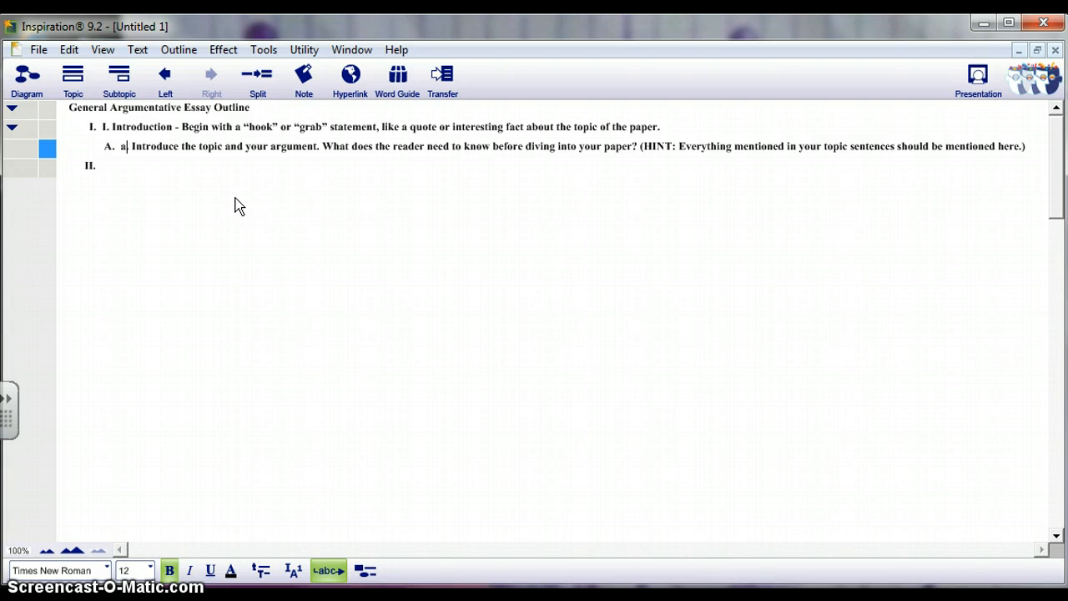
pyautogui.write('.')
pyautogui.press('BackSpace')
pyautogui.press('BackSpace')
pyautogui.press('BackSpace')
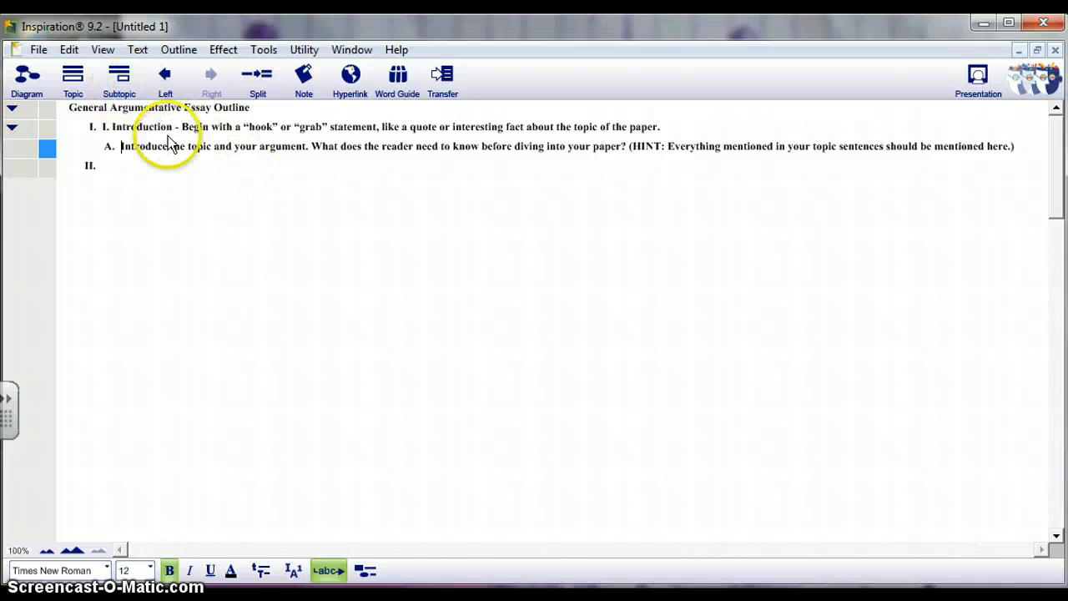
# Step: Add another empty subtopic under the Introduction topic
pyautogui.hotkey('alt', 'Tab')
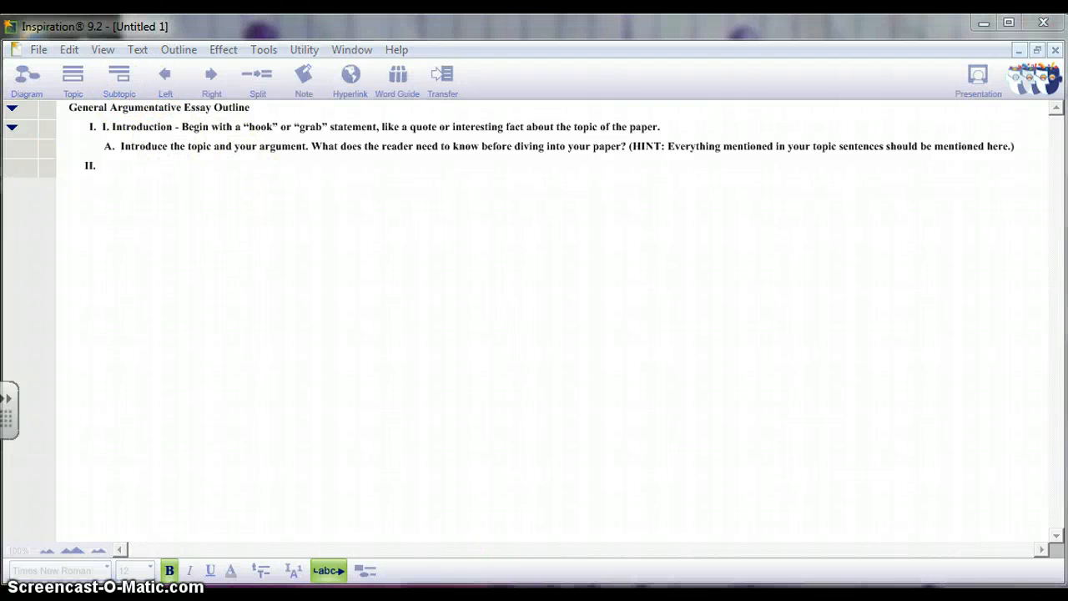
pyautogui.click(138, 147)
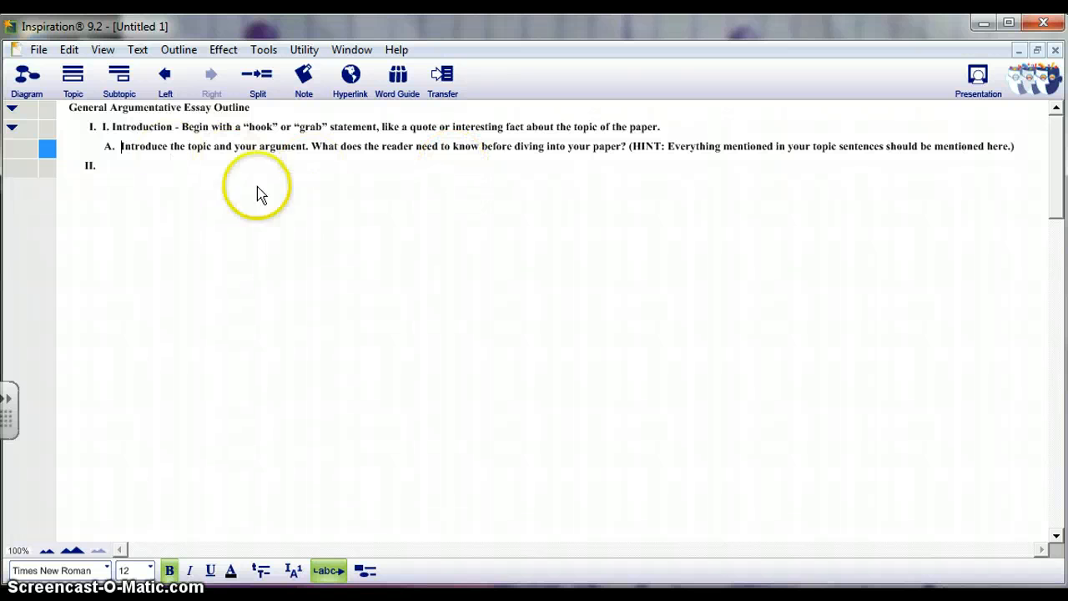
pyautogui.click(161, 127)
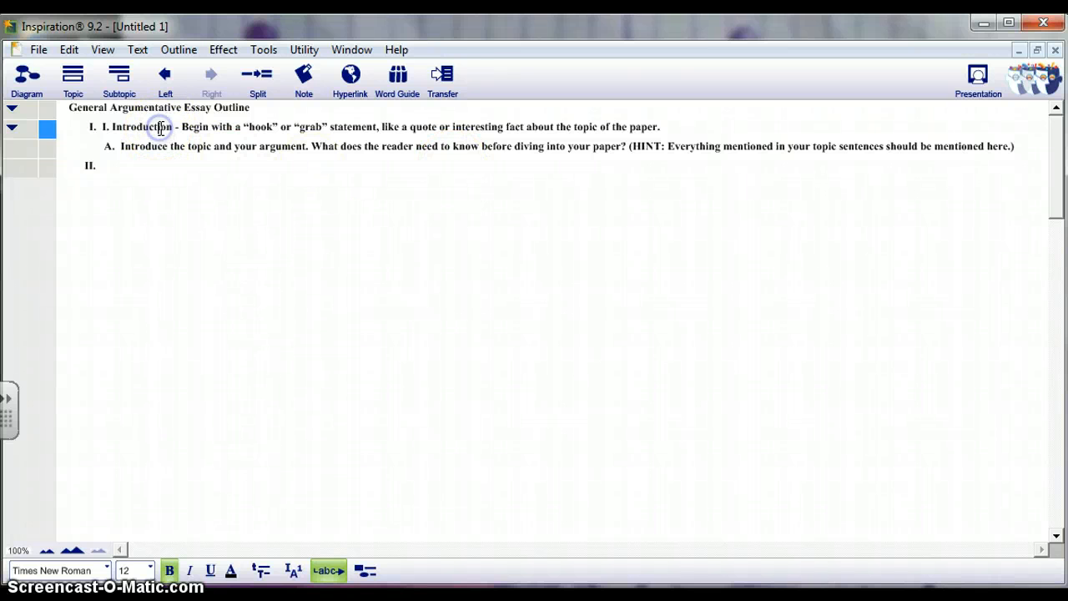
pyautogui.click(121, 80)
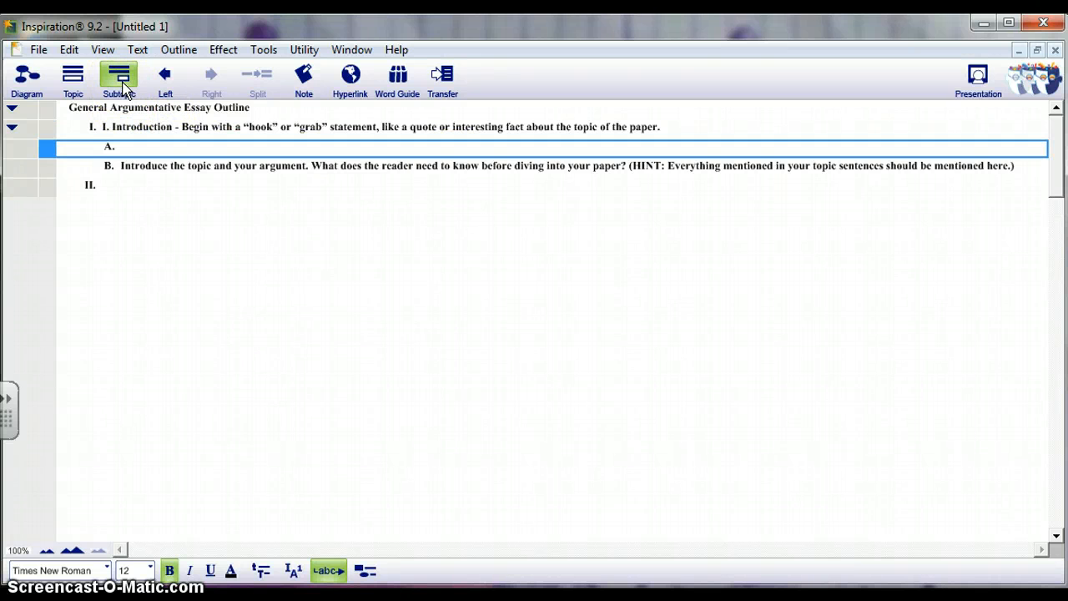
# Step: Move the 'Introduce the topic and your argument' subtopic above the empty one so that it becomes A
pyautogui.click(129, 165)
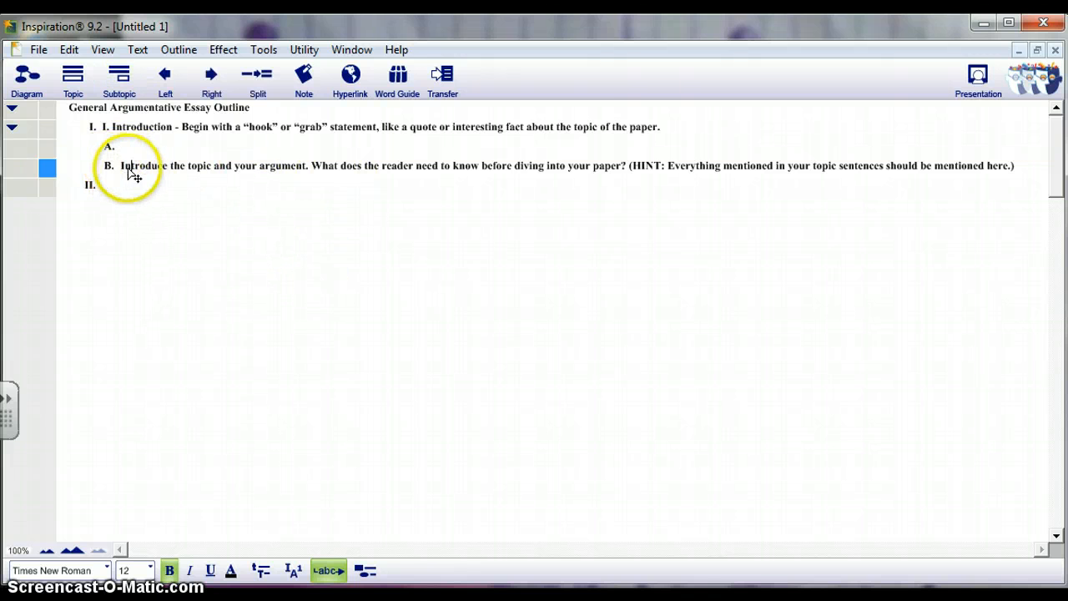
pyautogui.click(131, 167)
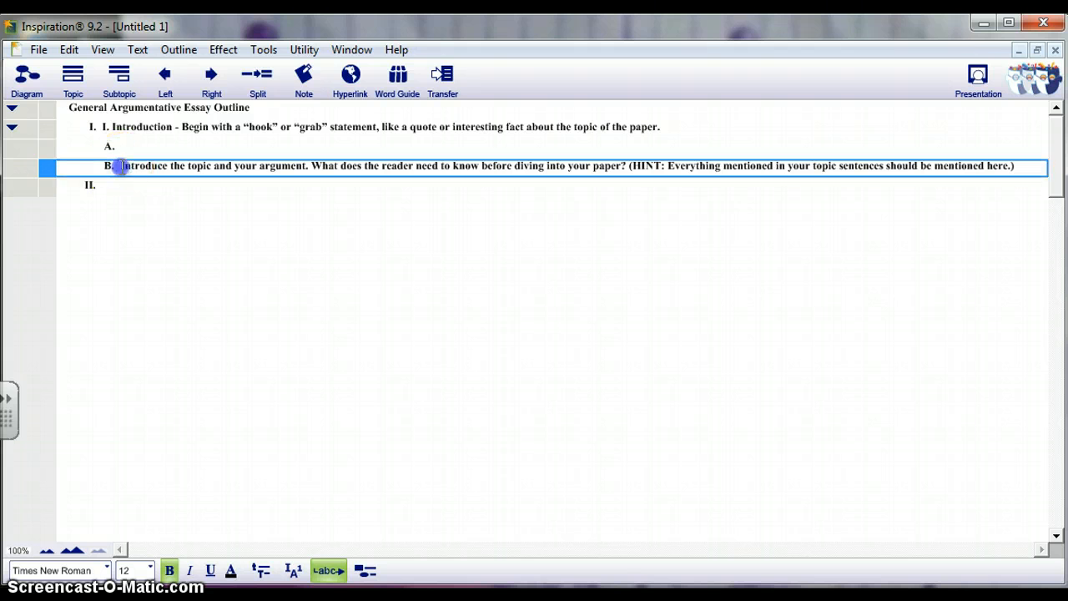
pyautogui.click(133, 167)
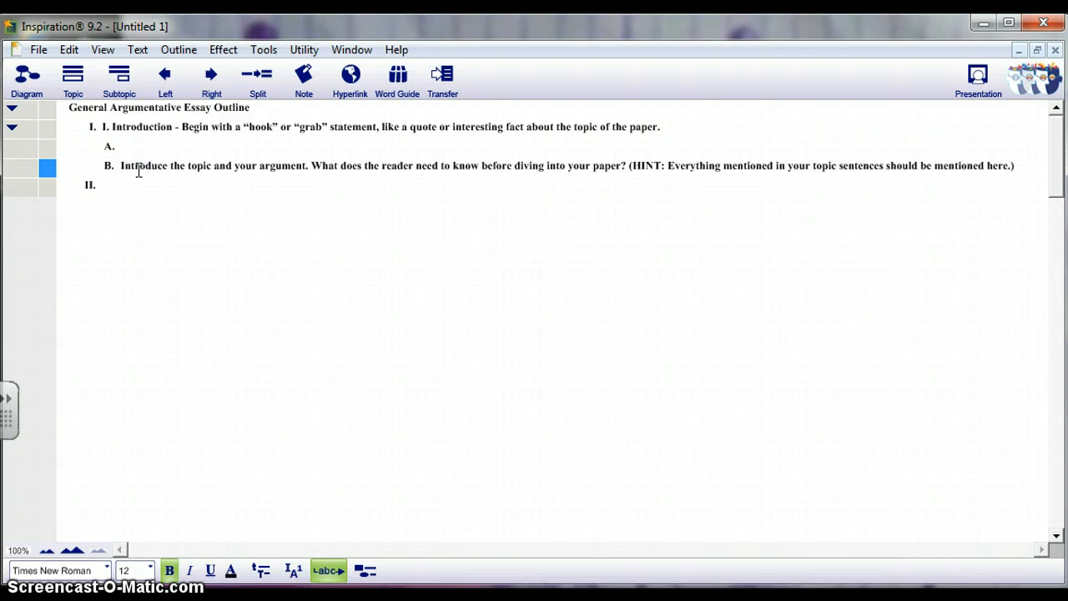
pyautogui.click(109, 167)
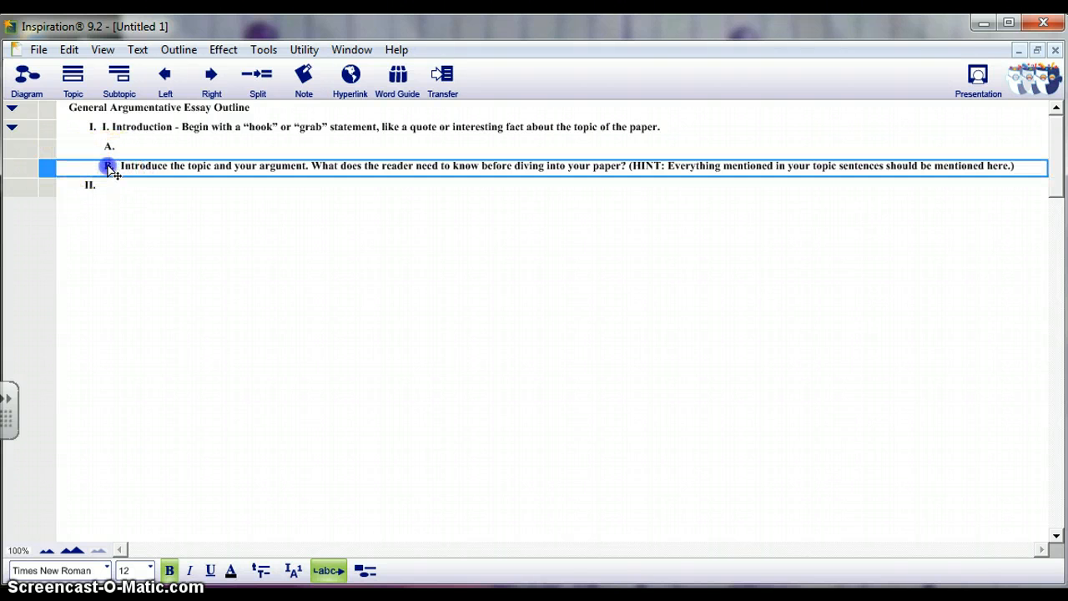
pyautogui.moveTo(109, 167); pyautogui.dragTo(108, 149)
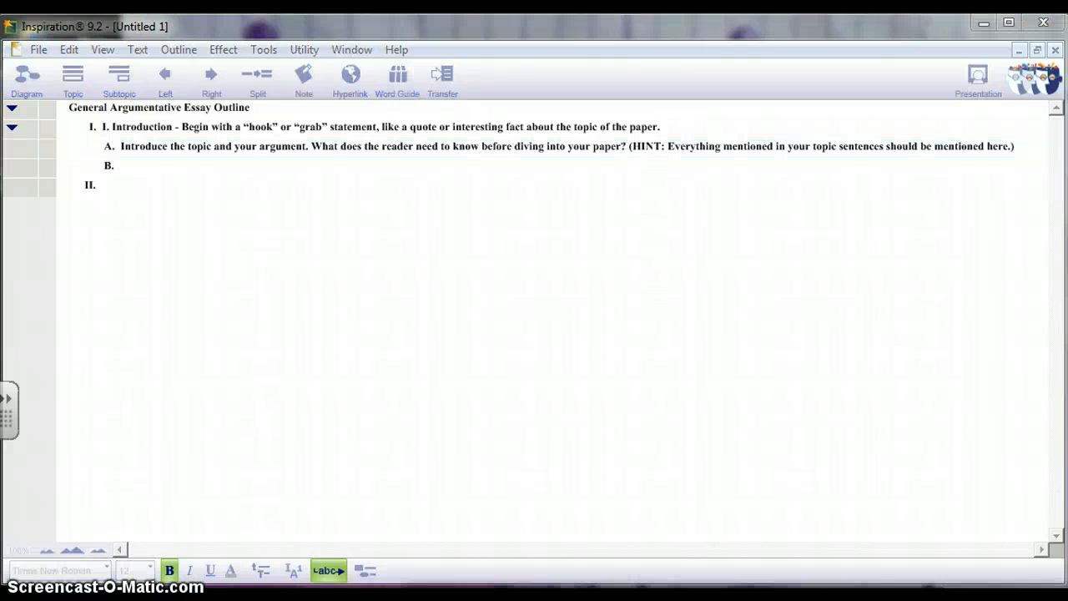
# Step: Paste the copied line 'b. Last Sentence: Thesis statement (idea / topic + your critical argument / opinion)' into subtopic B
pyautogui.rightClick(601, 289)
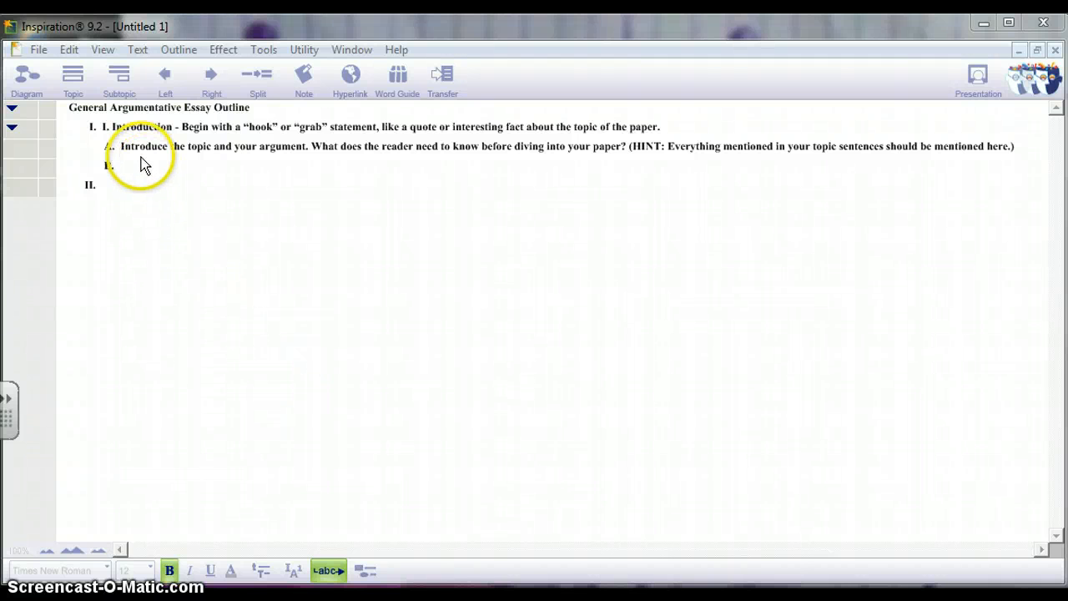
pyautogui.click(133, 168)
pyautogui.click(136, 171)
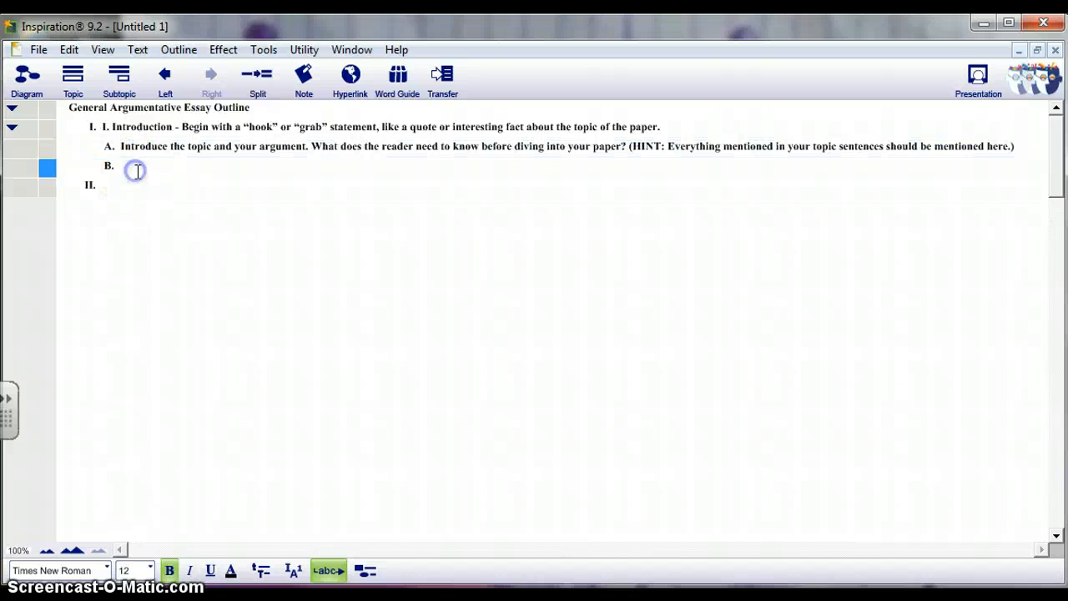
pyautogui.rightClick(135, 171)
pyautogui.click(184, 234)
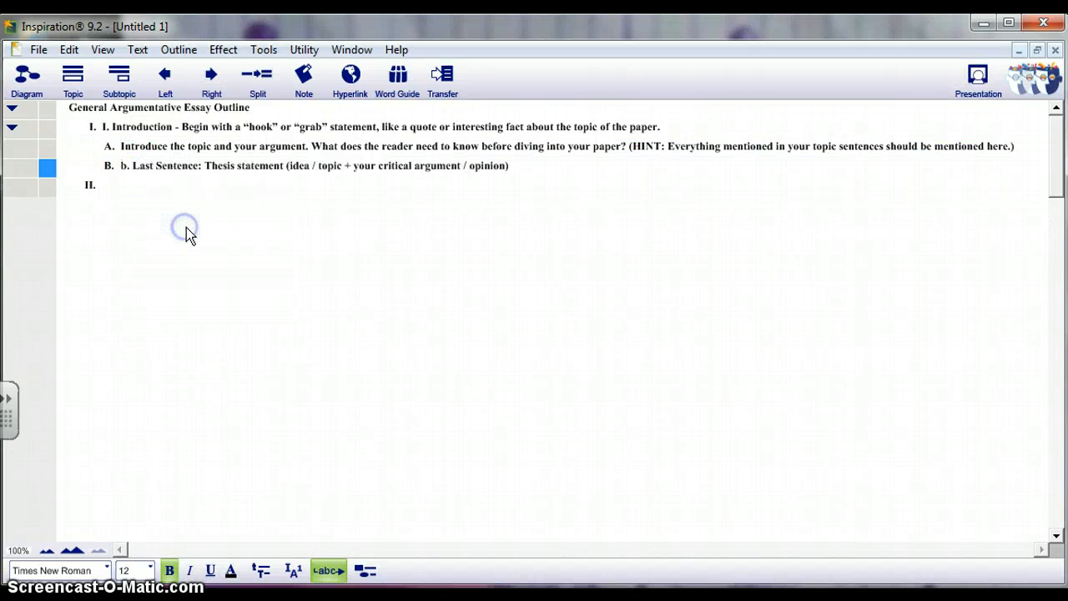
# Step: Remove the redundant 'b.' prefix from the thesis statement text in subtopic B
pyautogui.click(136, 167)
pyautogui.press('BackSpace')
pyautogui.press('BackSpace')
pyautogui.press('BackSpace')
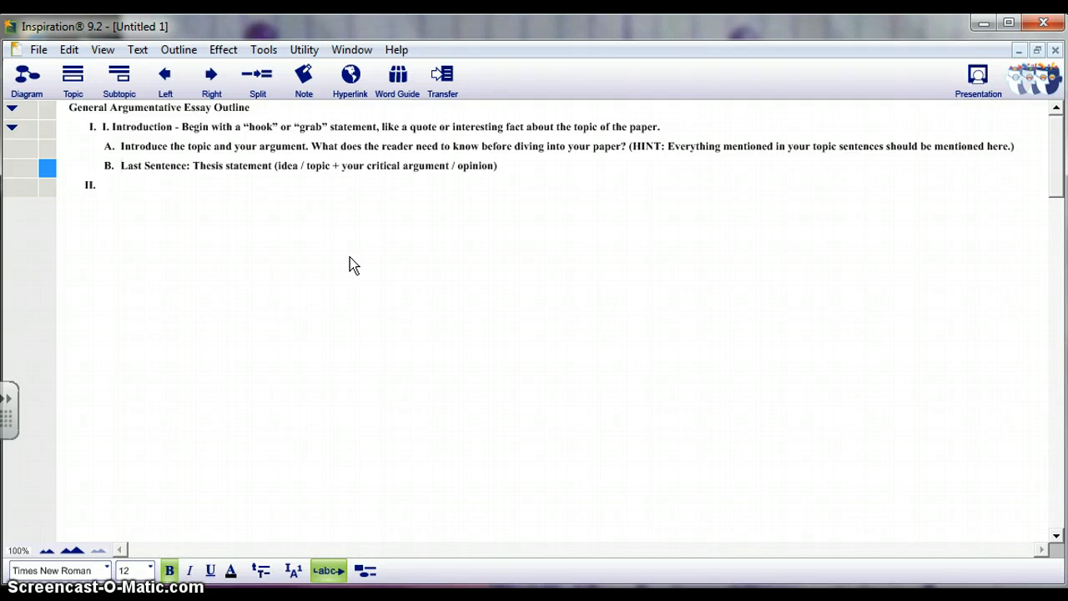
# Step: Paste the copied line 'II. Body Paragraph #1 - Topic Sentence (specific part of your argument)' into the empty topic II
pyautogui.click(125, 187)
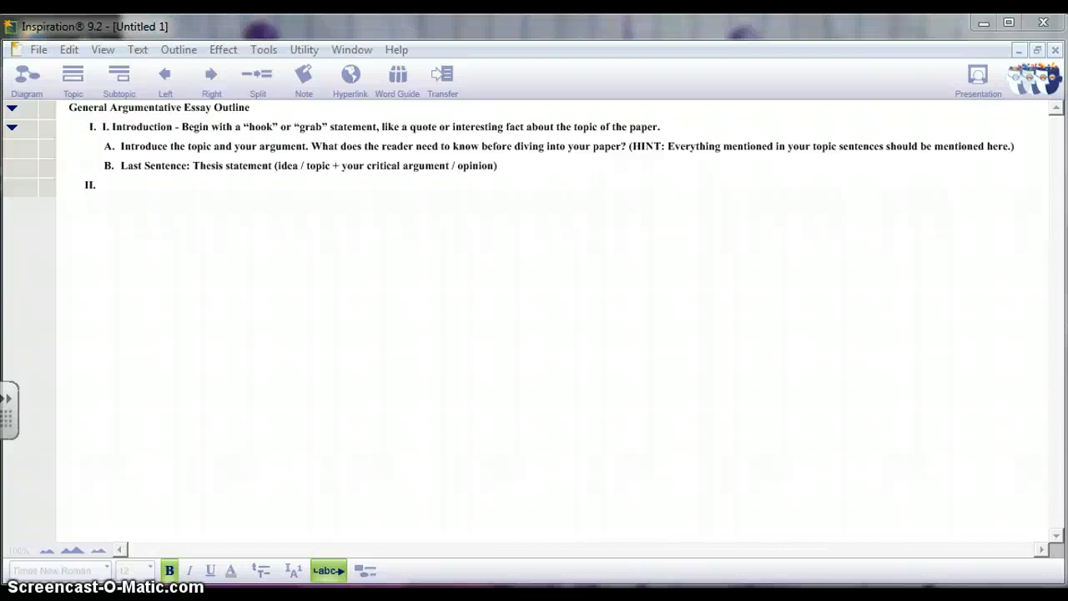
pyautogui.press('Menu')
pyautogui.press('Escape')
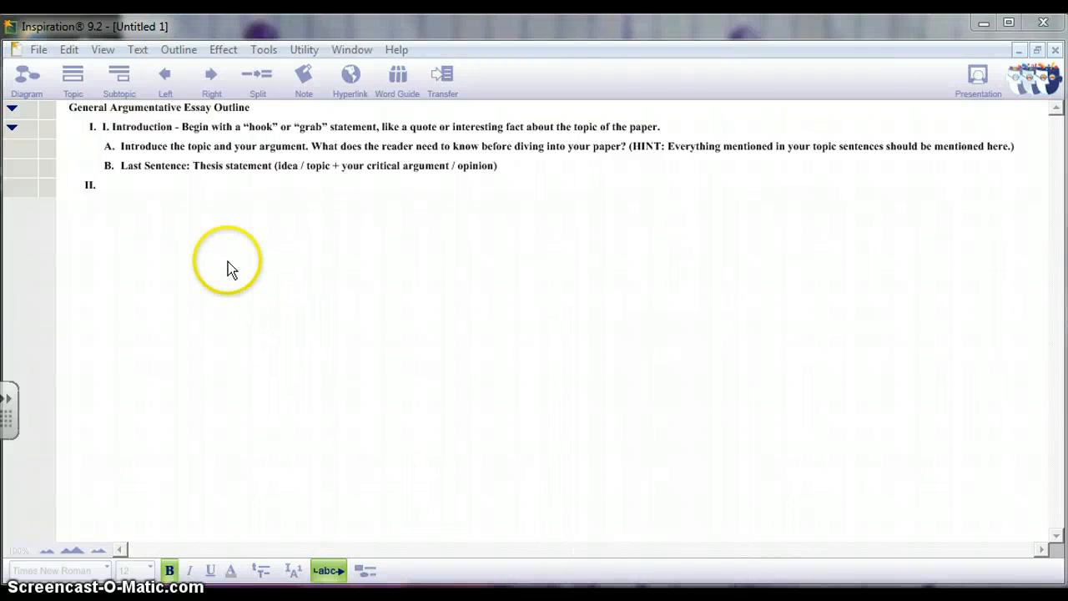
pyautogui.click(110, 191)
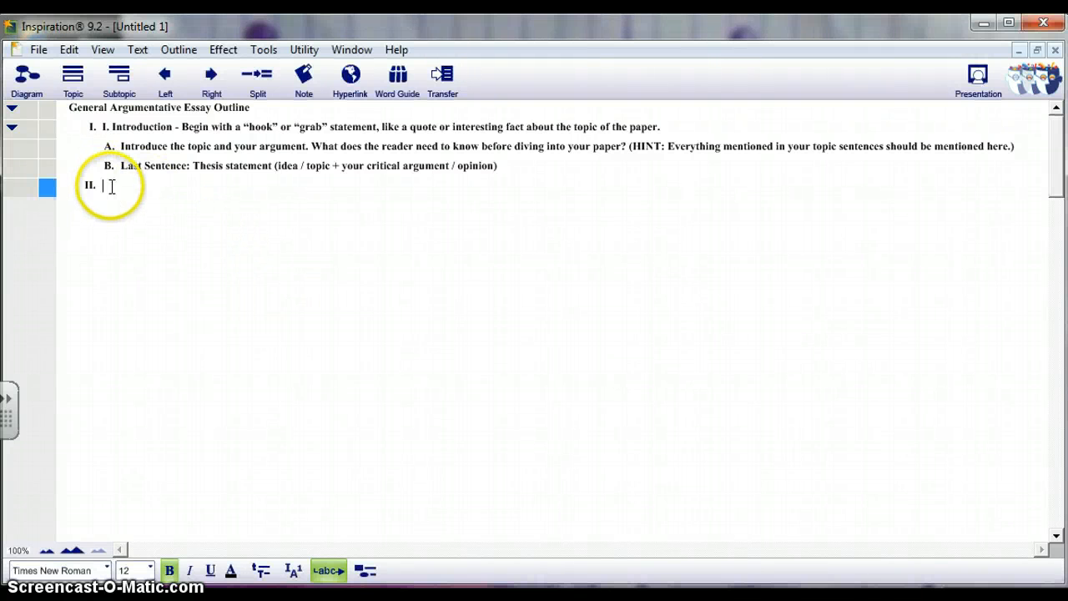
pyautogui.rightClick(112, 190)
pyautogui.click(136, 236)
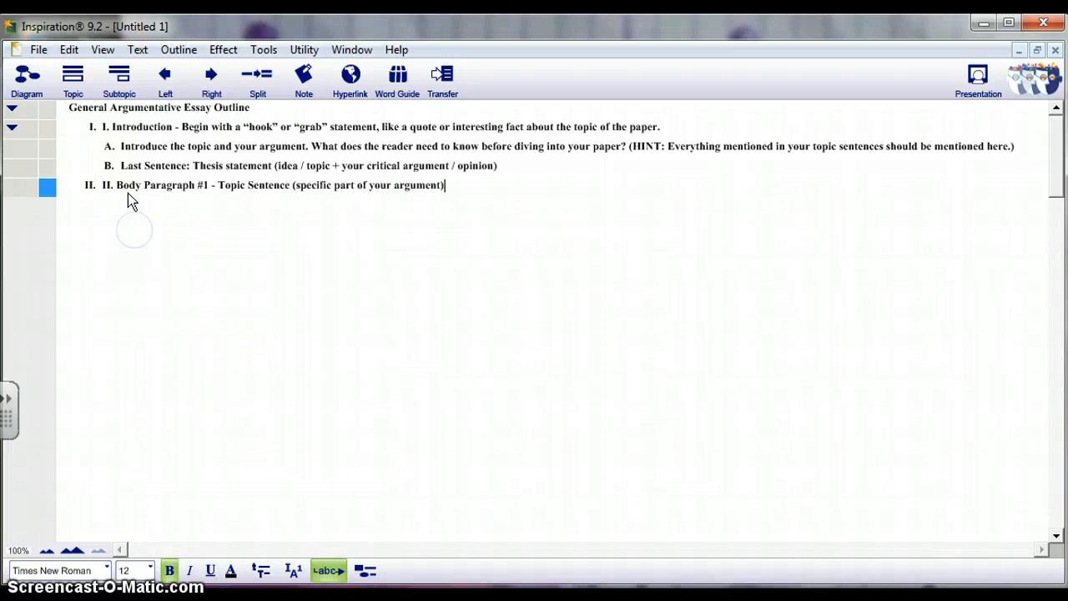
# Step: Remove the redundant 'II.' prefix from the Body Paragraph #1 text
pyautogui.click(123, 187)
pyautogui.press('BackSpace')
pyautogui.press('BackSpace')
pyautogui.press('BackSpace')
pyautogui.press('BackSpace')
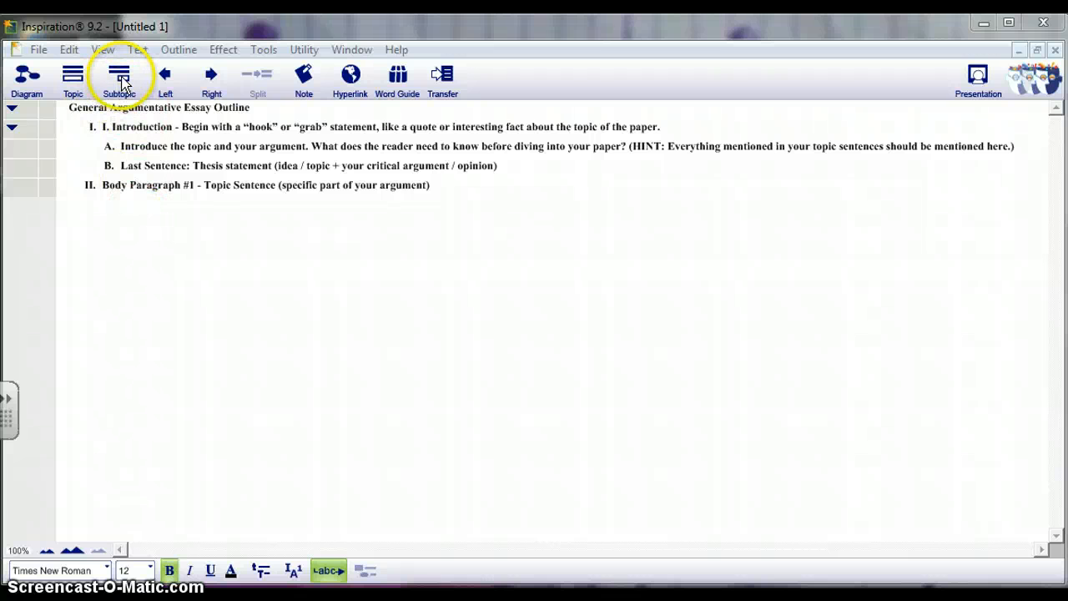
# Step: Add an empty subtopic A under the Body Paragraph #1 topic
pyautogui.click(117, 188)
pyautogui.click(121, 82)
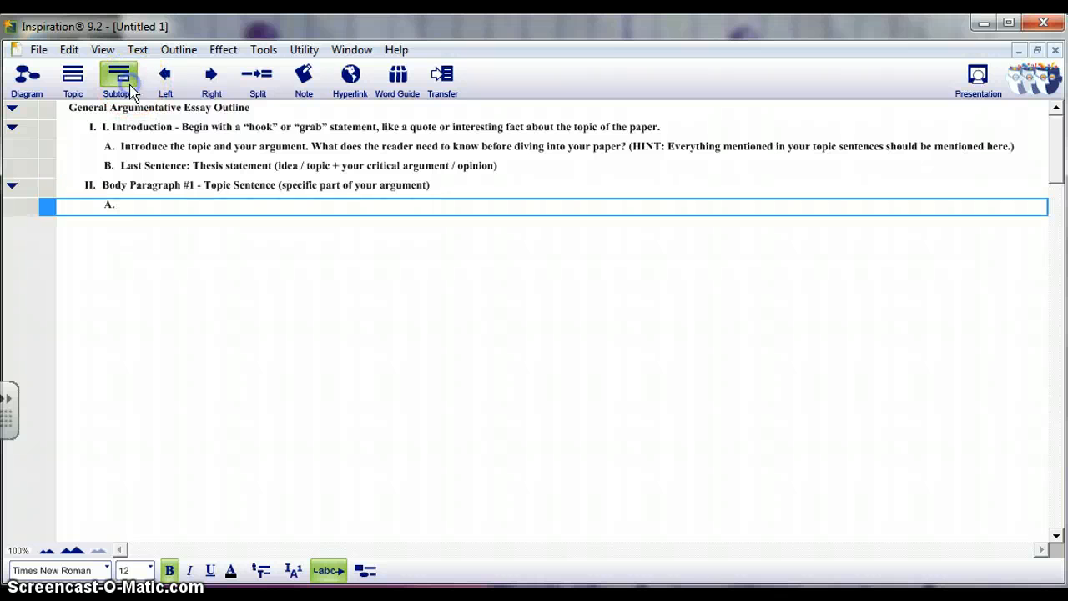
pyautogui.click(121, 81)
pyautogui.click(146, 224)
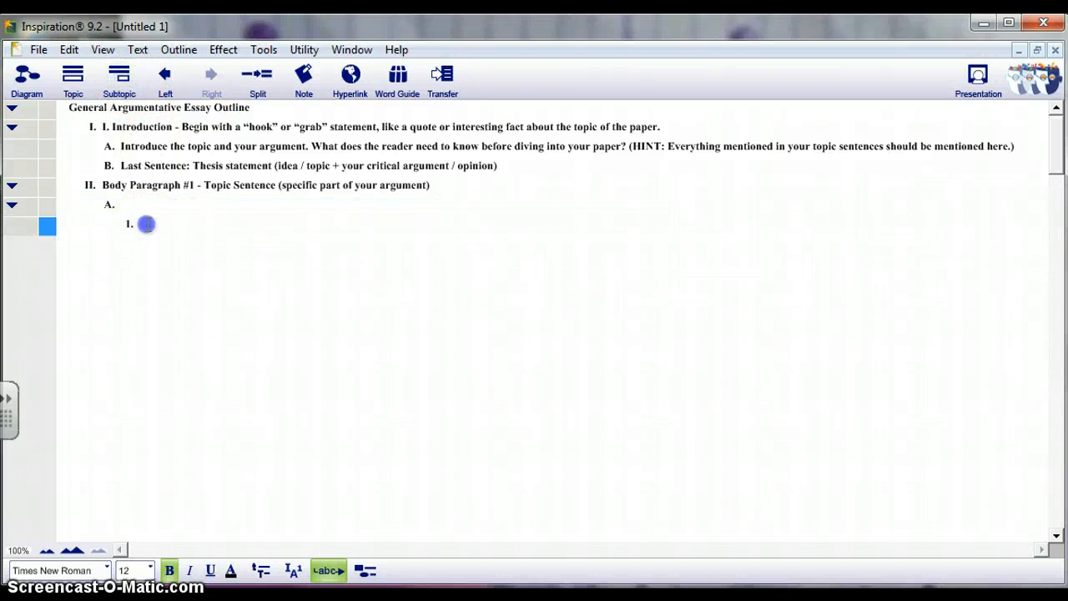
pyautogui.rightClick(146, 224)
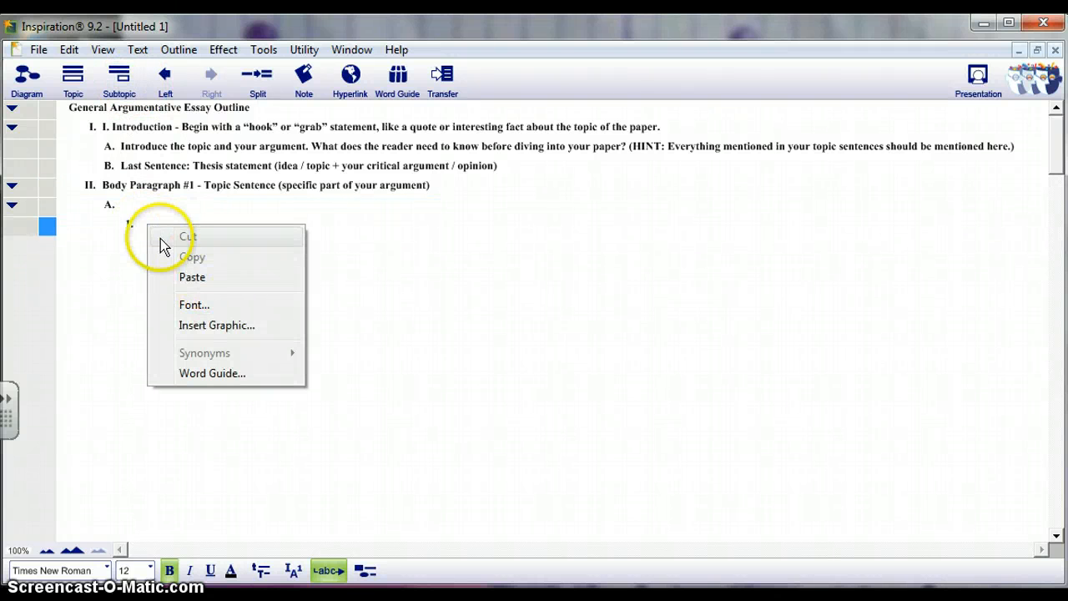
pyautogui.click(138, 227)
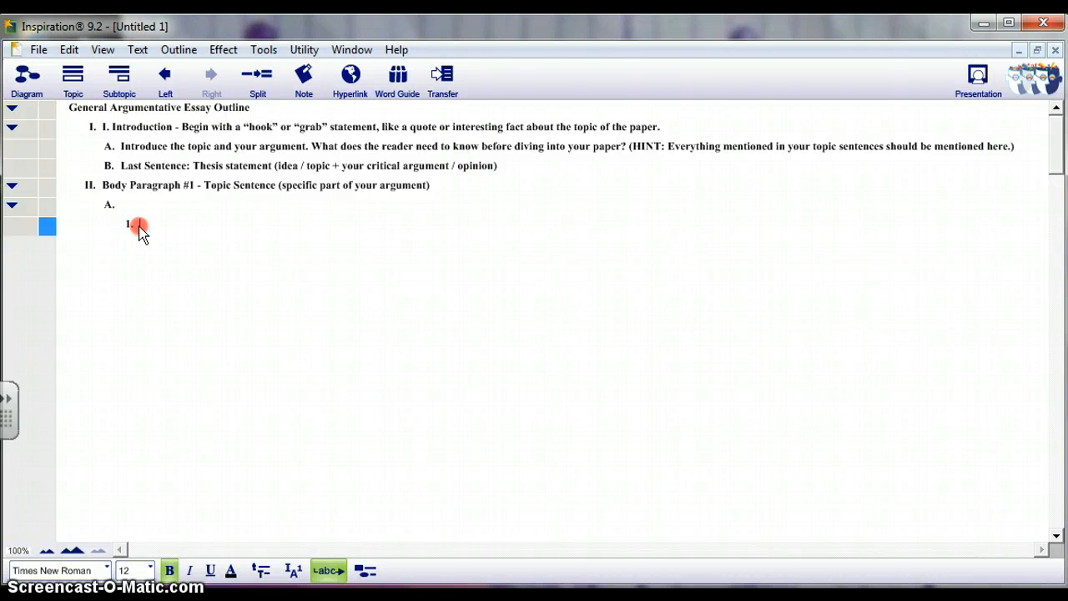
pyautogui.rightClick(138, 227)
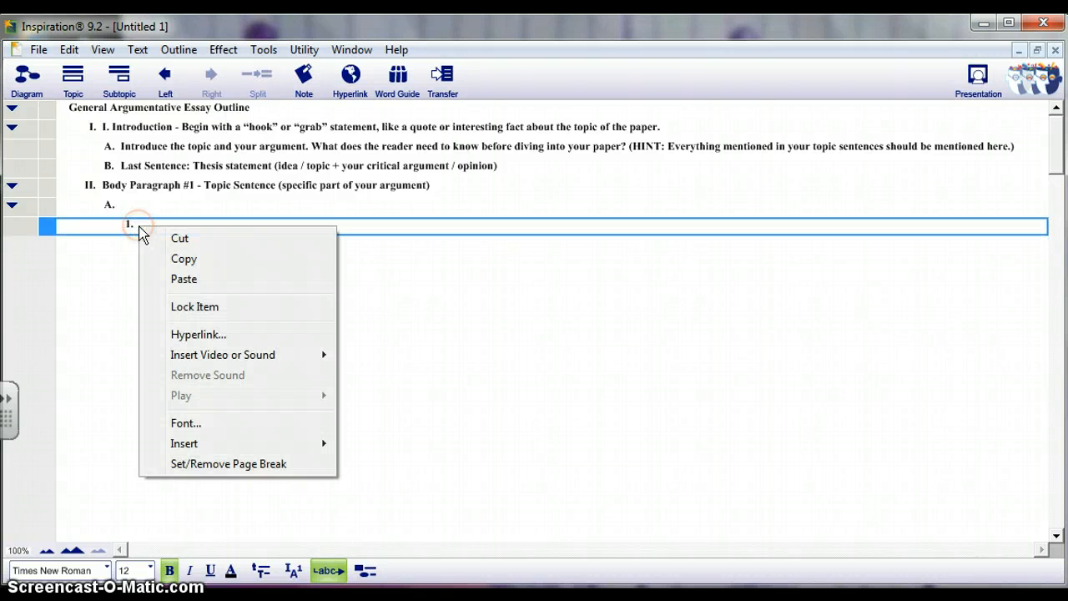
pyautogui.click(180, 241)
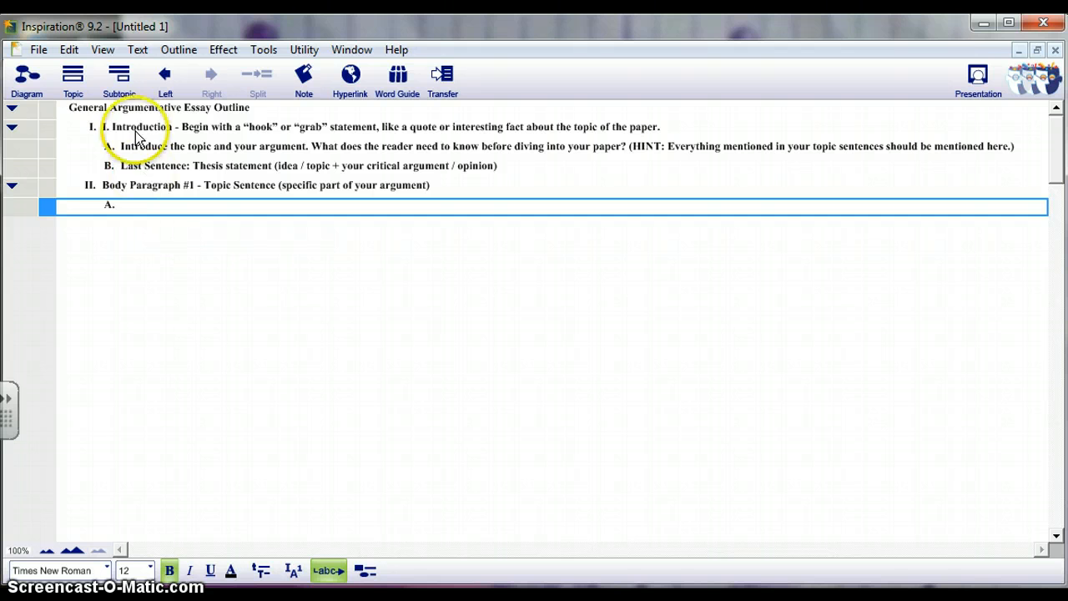
# Step: Add two more empty entries, B and C, at the same level as subtopic A under Body Paragraph #1
pyautogui.click(74, 80)
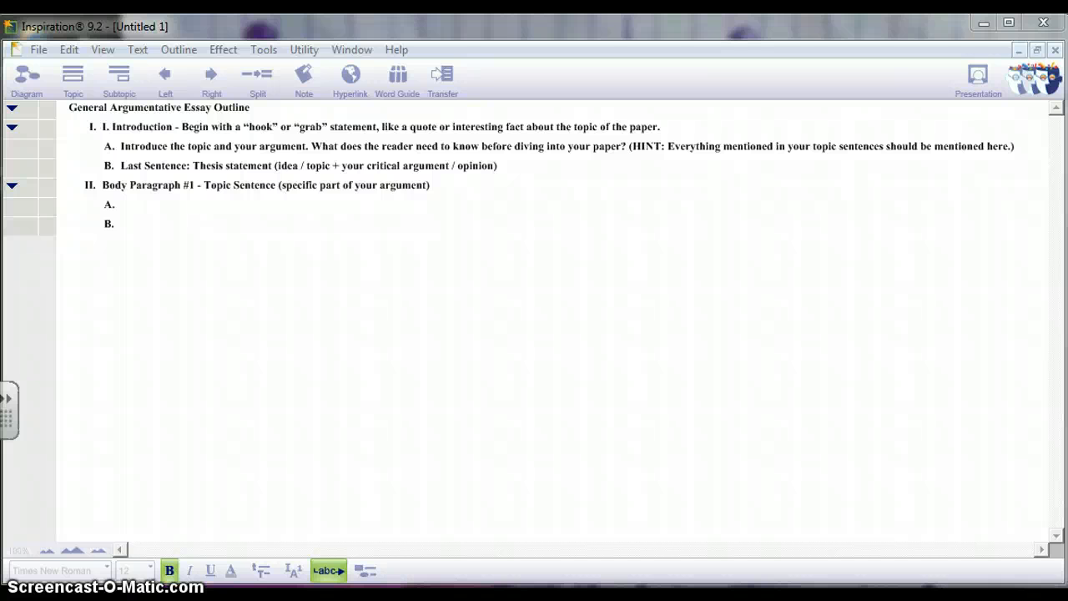
pyautogui.click(75, 79)
pyautogui.click(75, 80)
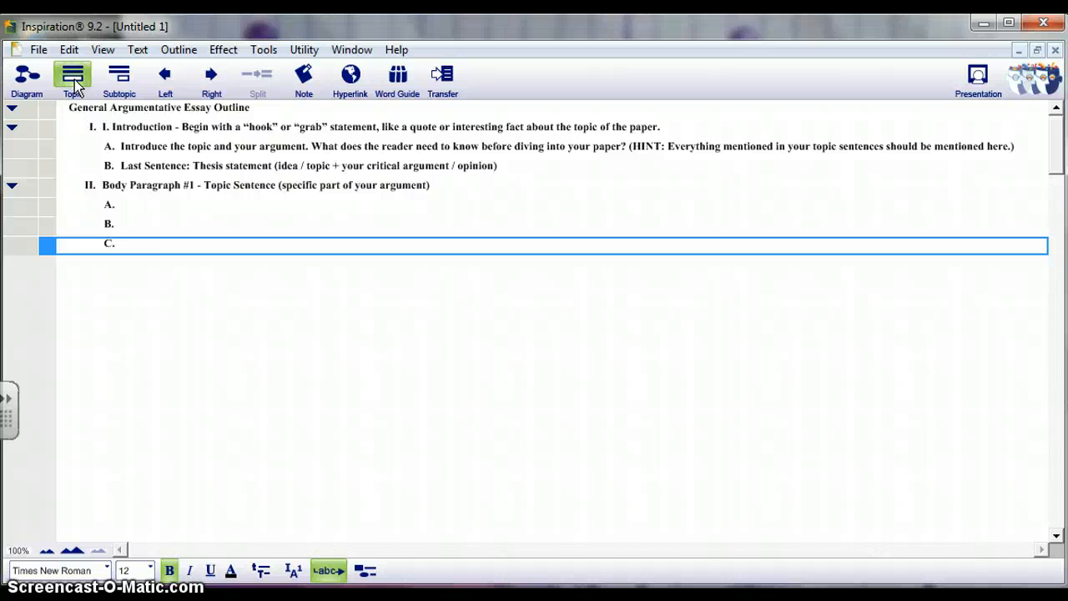
# Step: Paste the copied line 'a. Main idea / intro to evidence (ie, “According to...” or “The author implies...”)' into subtopic A of Body Paragraph #1
pyautogui.click(130, 205)
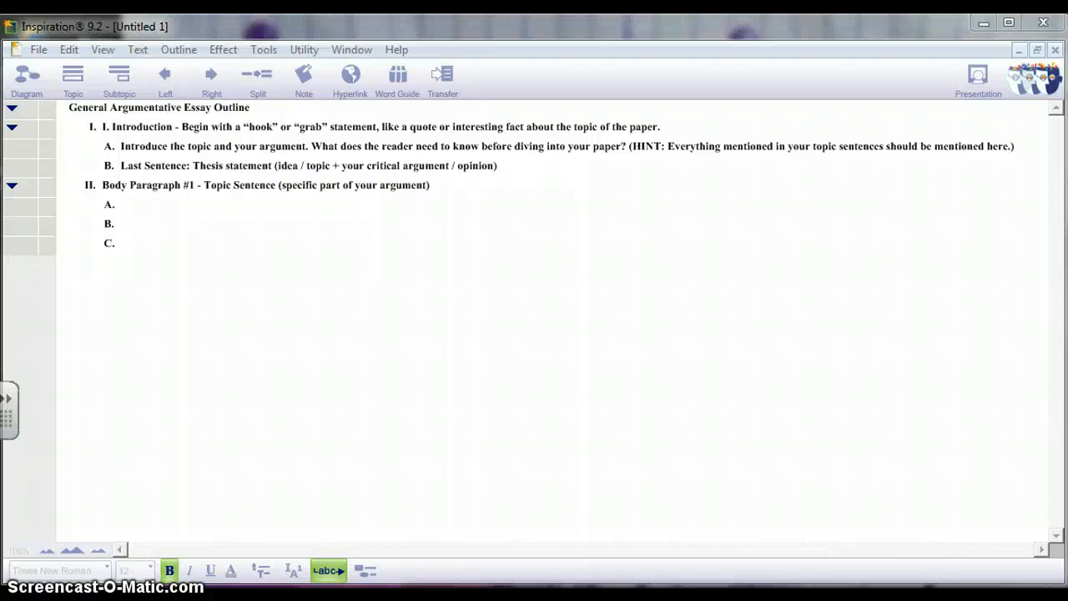
pyautogui.rightClick(972, 329)
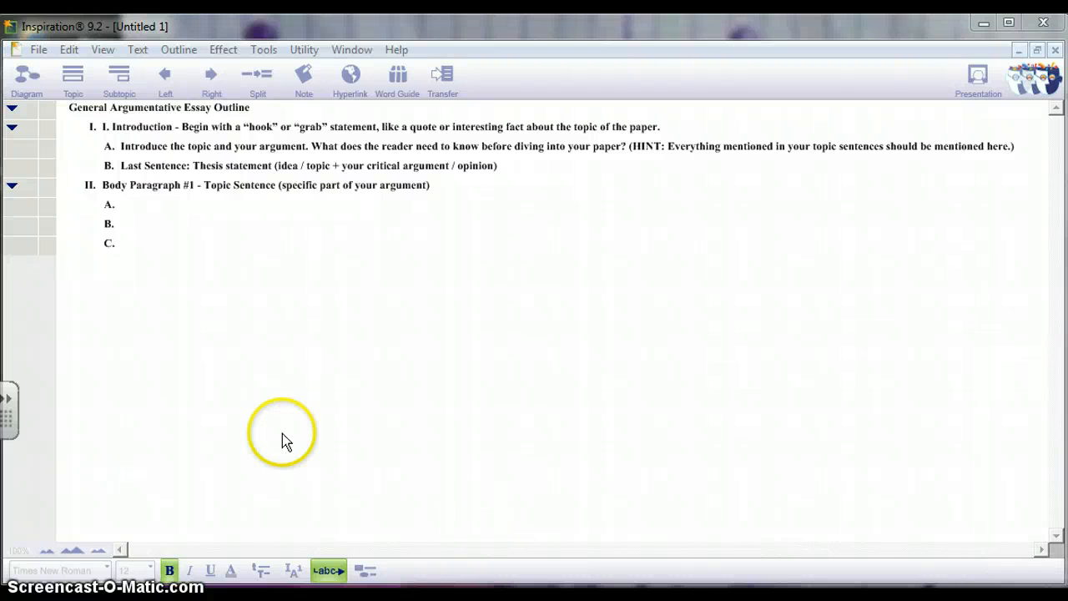
pyautogui.click(158, 208)
pyautogui.rightClick(158, 207)
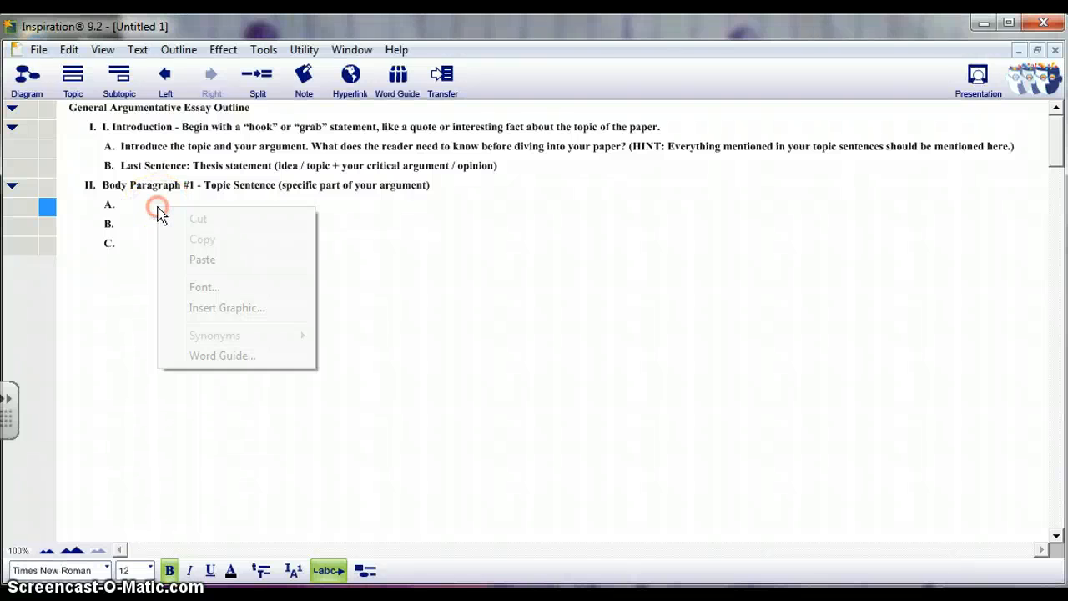
pyautogui.click(187, 259)
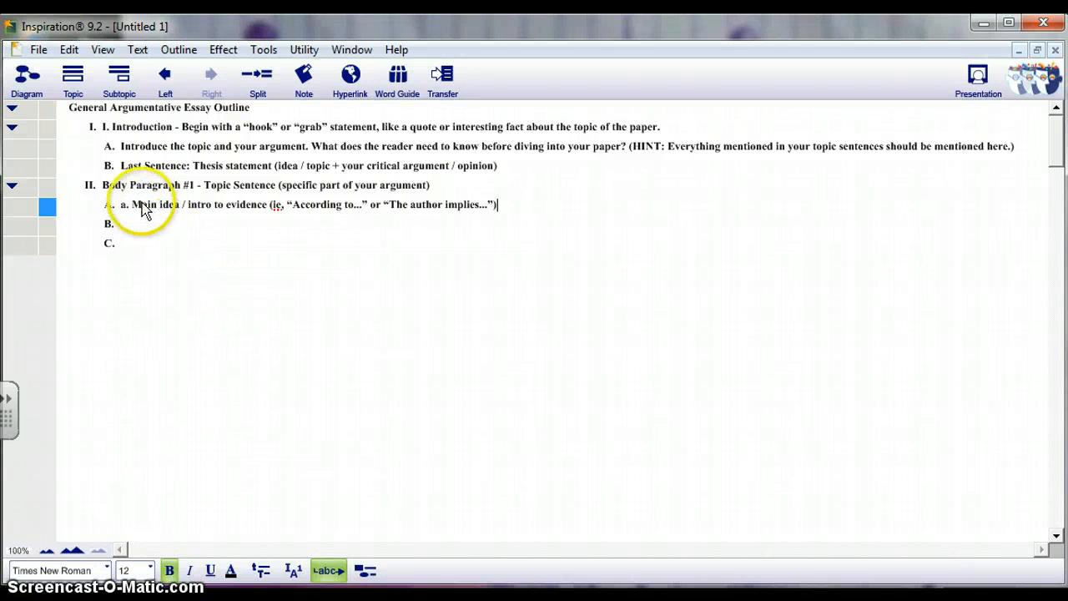
# Step: Remove the redundant 'a.' prefix from the main idea text in subtopic A of Body Paragraph #1
pyautogui.click(130, 204)
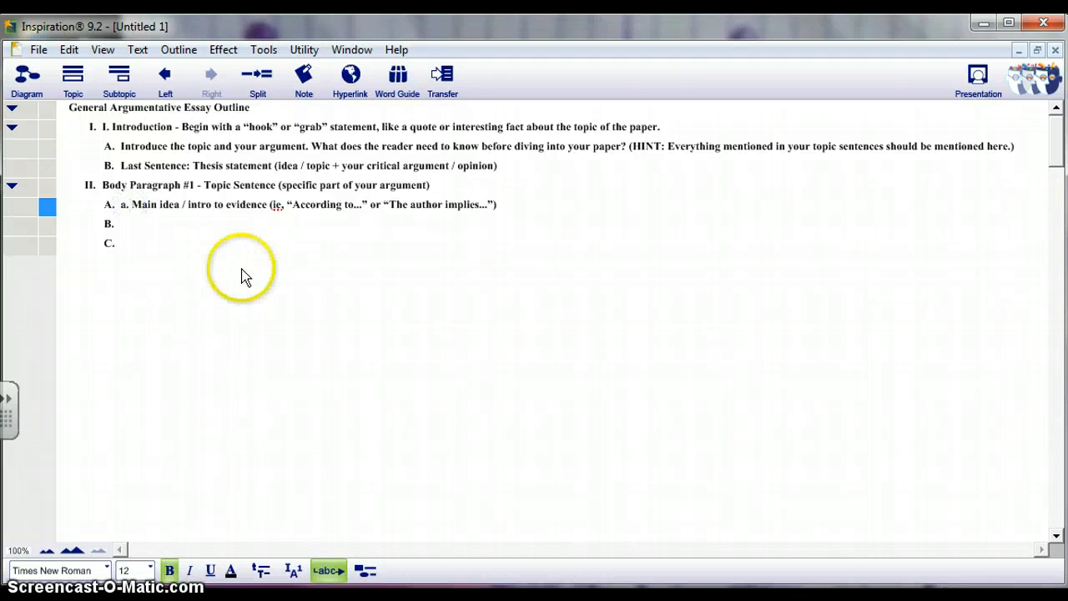
pyautogui.press('BackSpace')
pyautogui.press('BackSpace')
pyautogui.press('BackSpace')
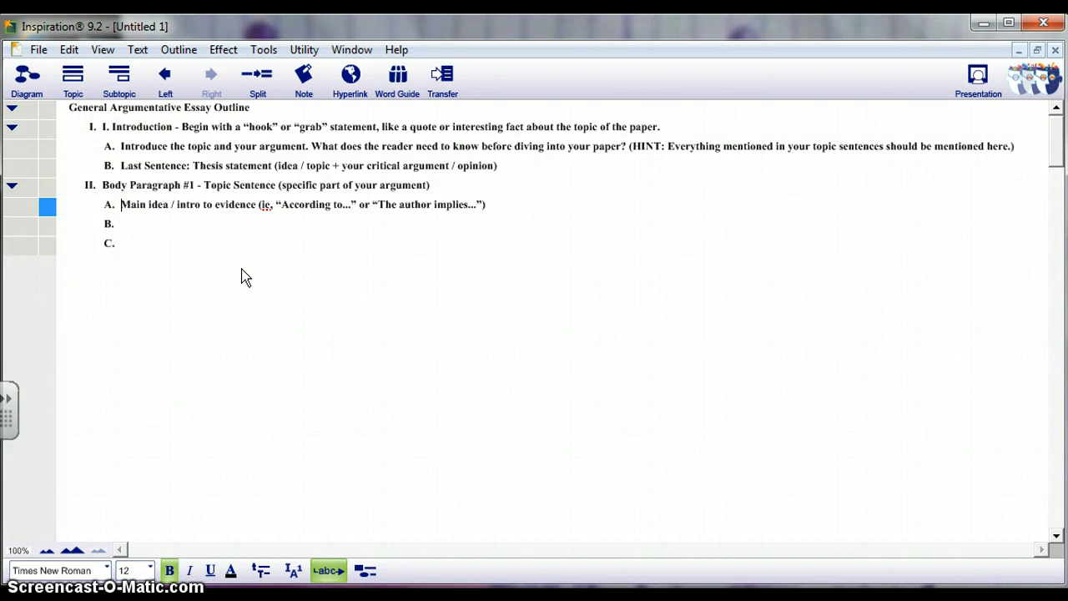
# Step: Add three empty entries, numbered 1 to 3, beneath the 'Main idea / intro to evidence' subtopic
pyautogui.click(409, 253)
pyautogui.click(613, 554)
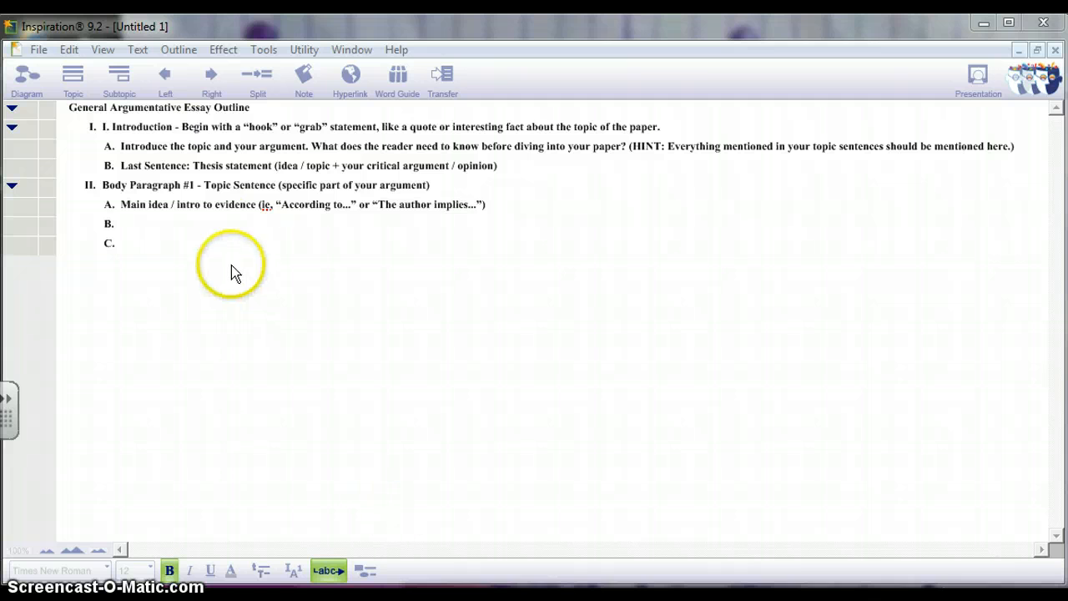
pyautogui.click(213, 206)
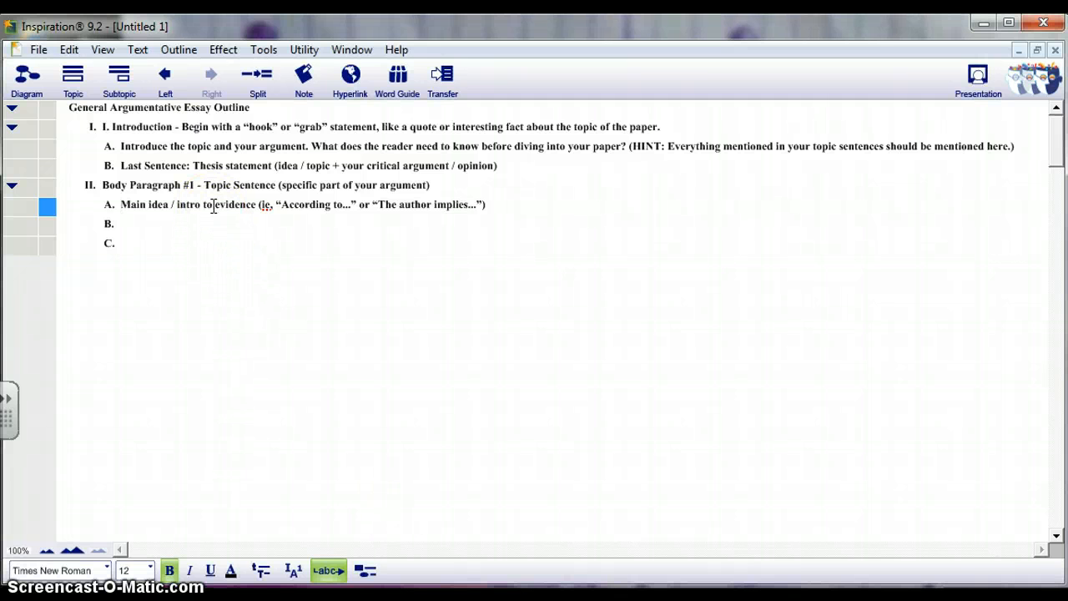
pyautogui.click(211, 225)
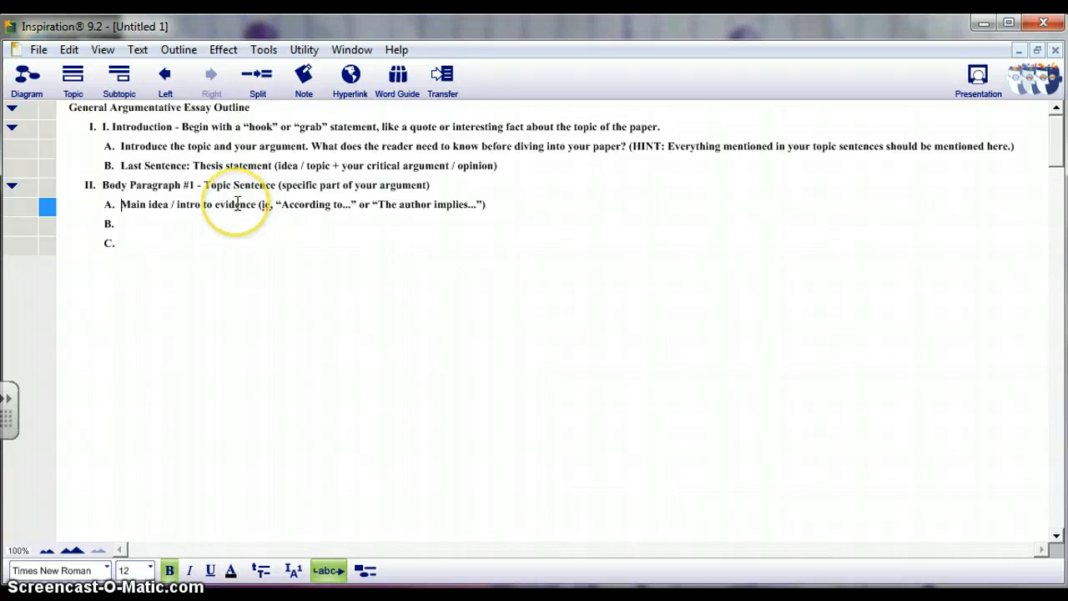
pyautogui.click(117, 80)
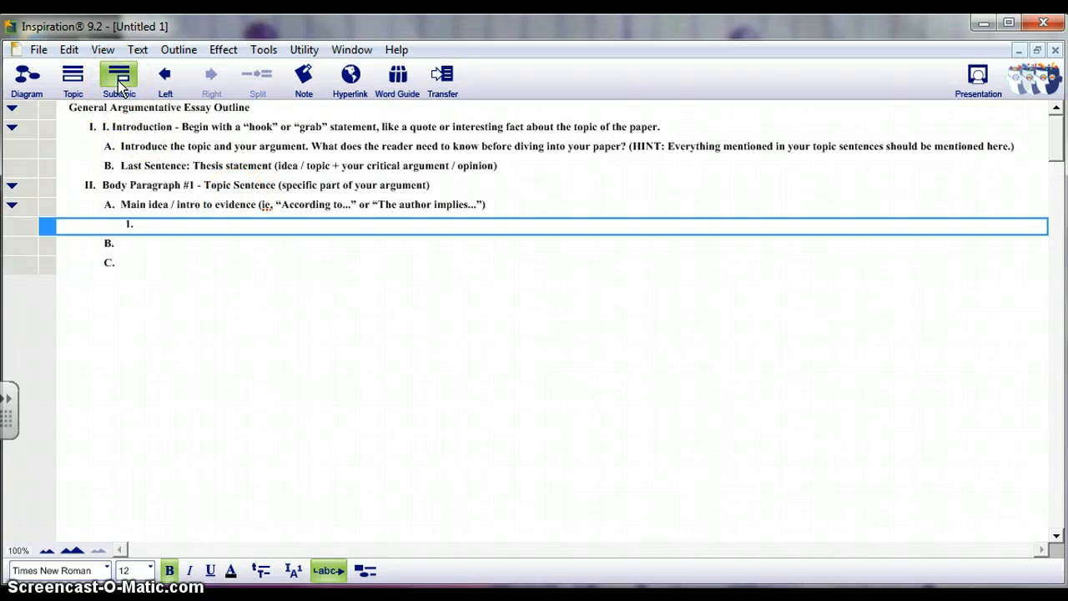
pyautogui.click(72, 80)
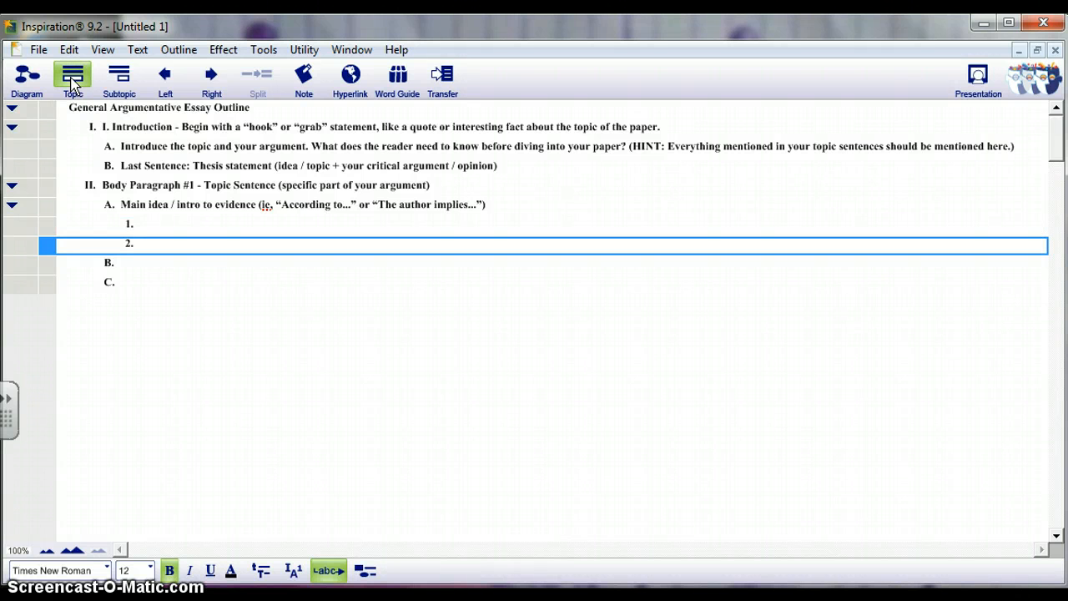
pyautogui.click(72, 80)
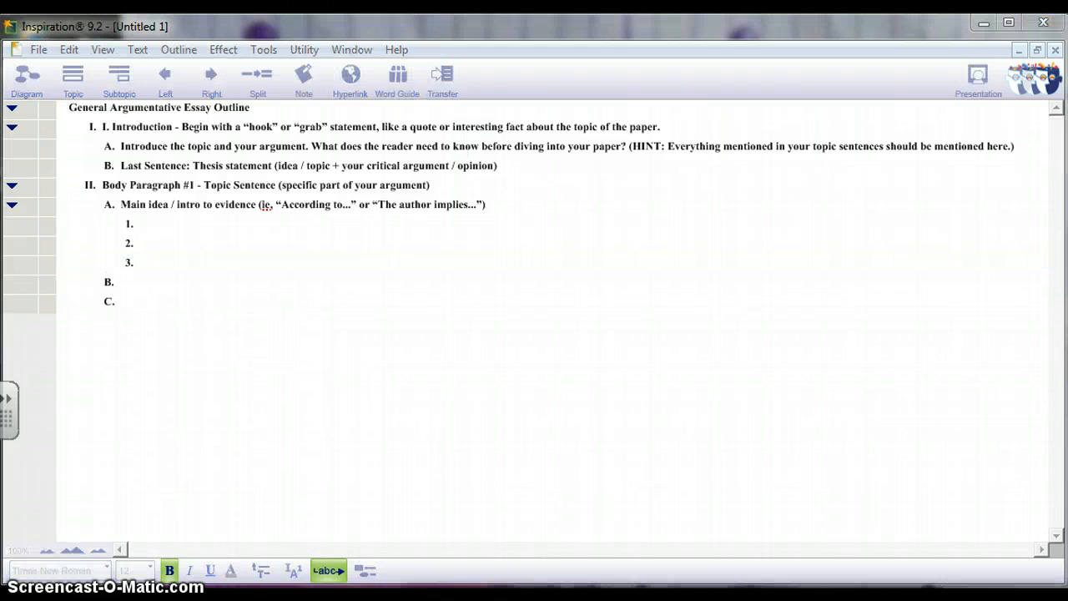
# Step: Paste the copied line 'a.i. Evidence (quote, summary, or paraphrase)' into entry 1 under the main idea subtopic
pyautogui.rightClick(628, 597)
pyautogui.click(667, 599)
pyautogui.click(149, 224)
pyautogui.rightClick(153, 226)
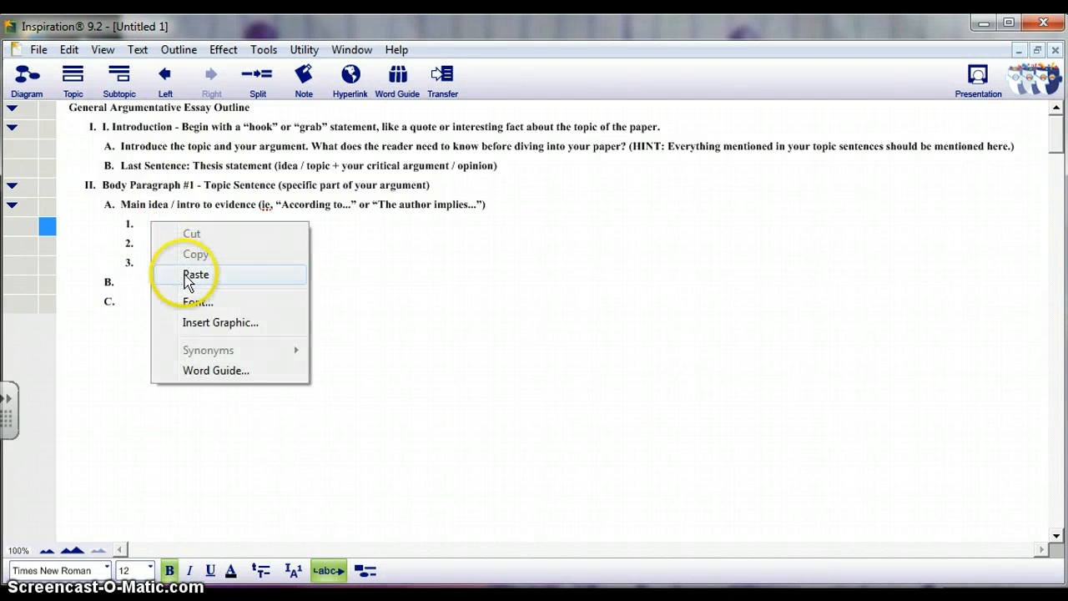
pyautogui.click(185, 275)
# Step: Remove the redundant 'a.i.' prefix from the evidence text in entry 1
pyautogui.click(153, 224)
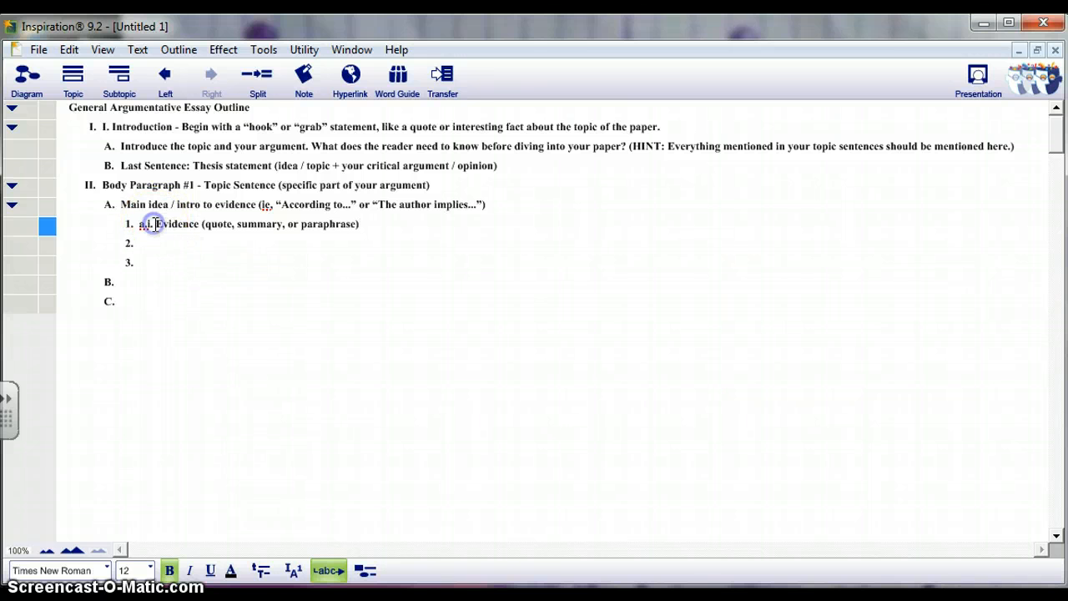
pyautogui.press('BackSpace')
pyautogui.press('BackSpace')
pyautogui.press('BackSpace')
pyautogui.press('BackSpace')
pyautogui.press('BackSpace')
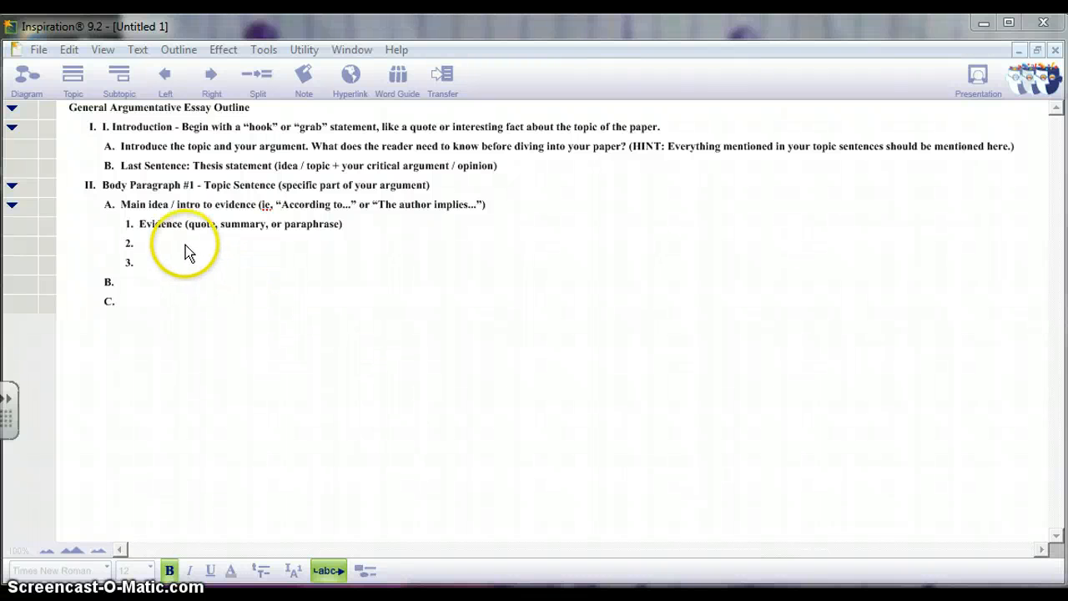
# Step: Paste the copied line 'a.ii. Analyze the evidence (Why is this evidence relevant to your main idea?)' into entry 2 under the main idea subtopic
pyautogui.click(158, 249)
pyautogui.click(157, 244)
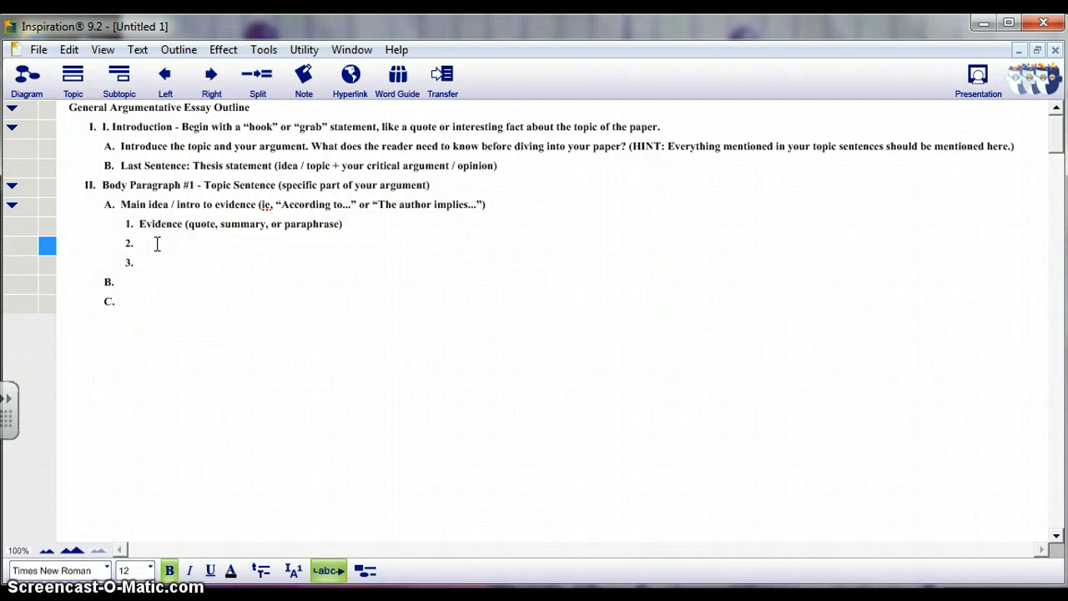
pyautogui.rightClick(155, 244)
pyautogui.click(198, 299)
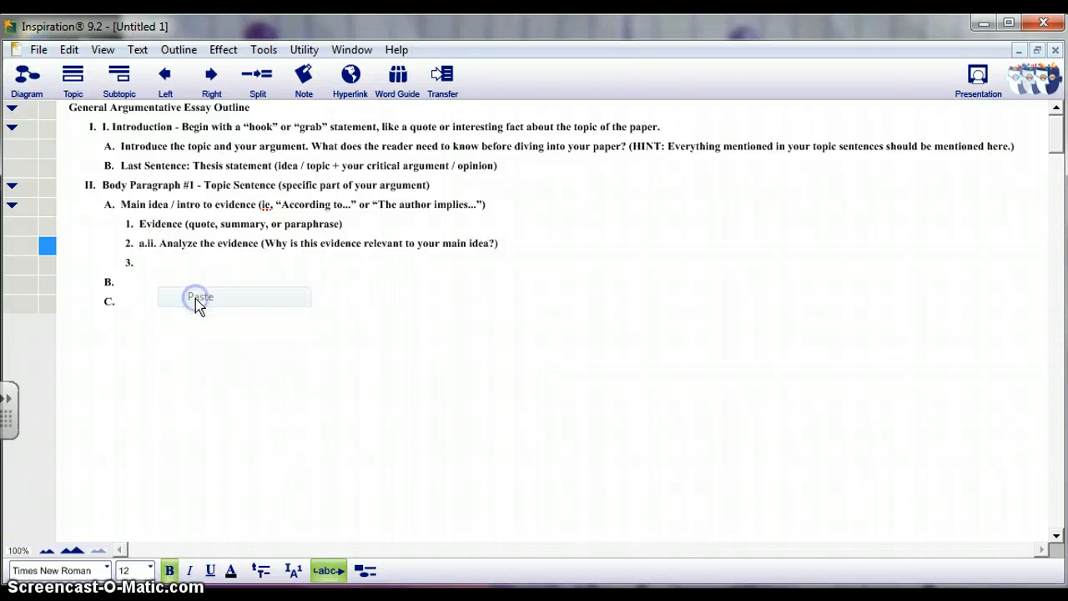
# Step: Remove the redundant 'a.ii.' prefix from the 'Analyze the evidence' text in entry 2
pyautogui.click(166, 244)
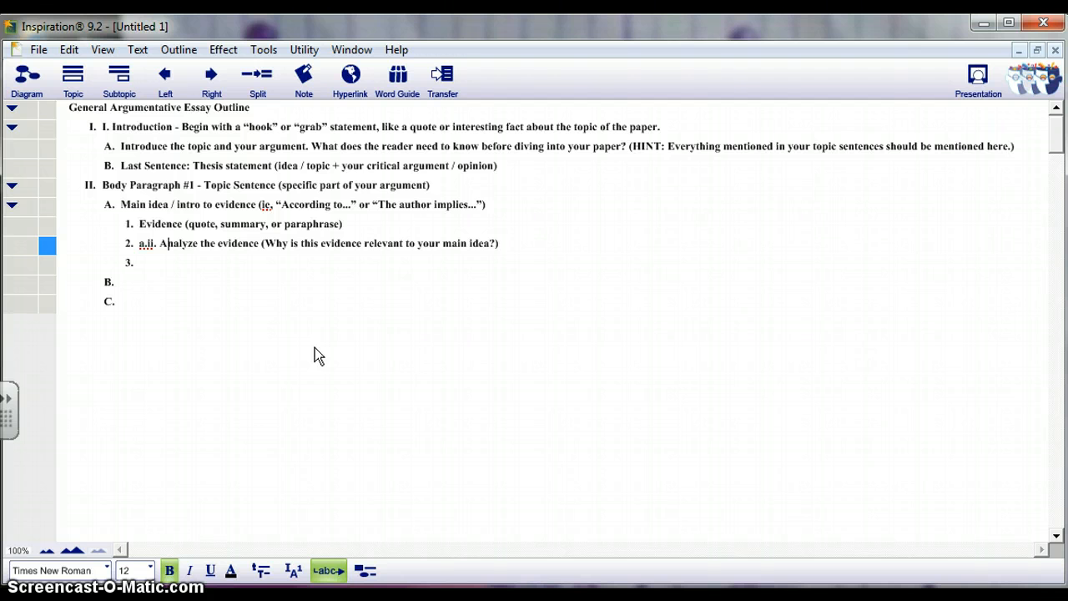
pyautogui.press('Left')
pyautogui.press('BackSpace')
pyautogui.press('BackSpace')
pyautogui.press('BackSpace')
pyautogui.press('BackSpace')
pyautogui.press('BackSpace')
pyautogui.press('BackSpace')
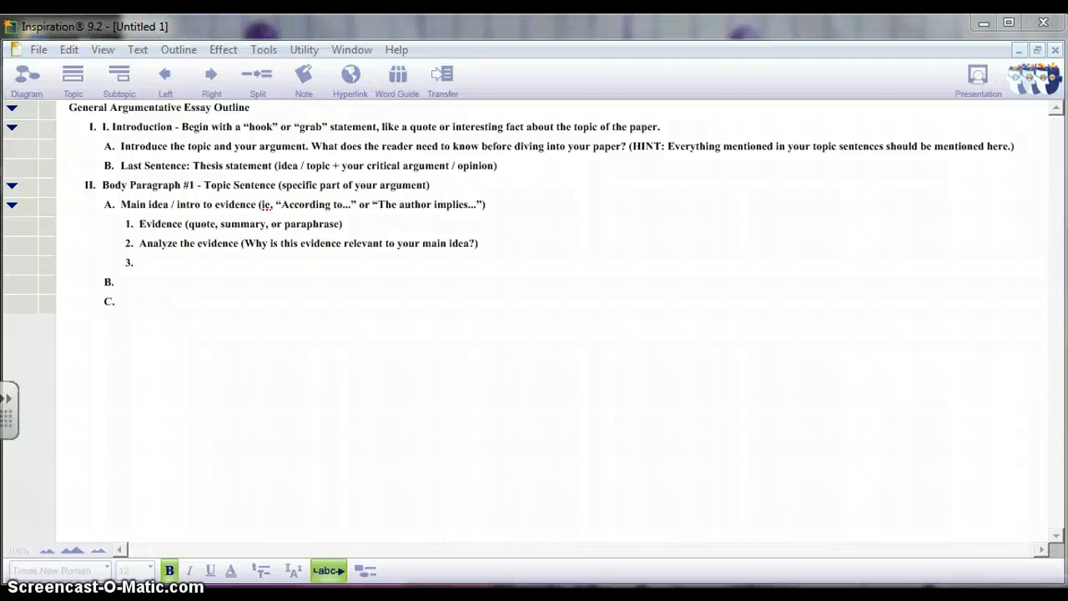
# Step: Paste the copied line 'a.iii. Link to your thesis (How does this evidence support your thesis?)' into entry 3 under the main idea subtopic
pyautogui.click(149, 264)
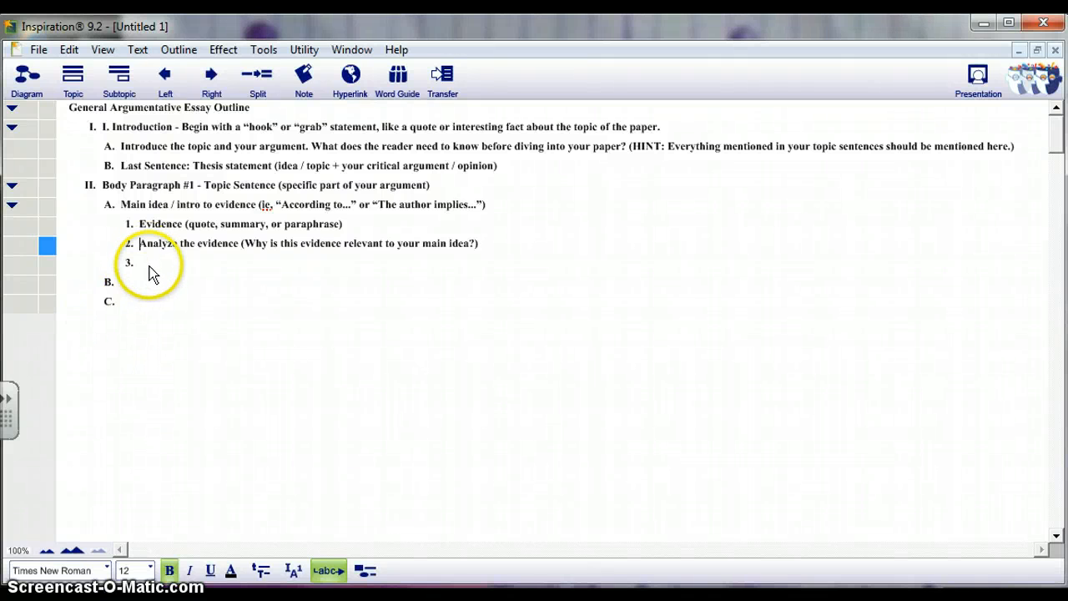
pyautogui.click(151, 266)
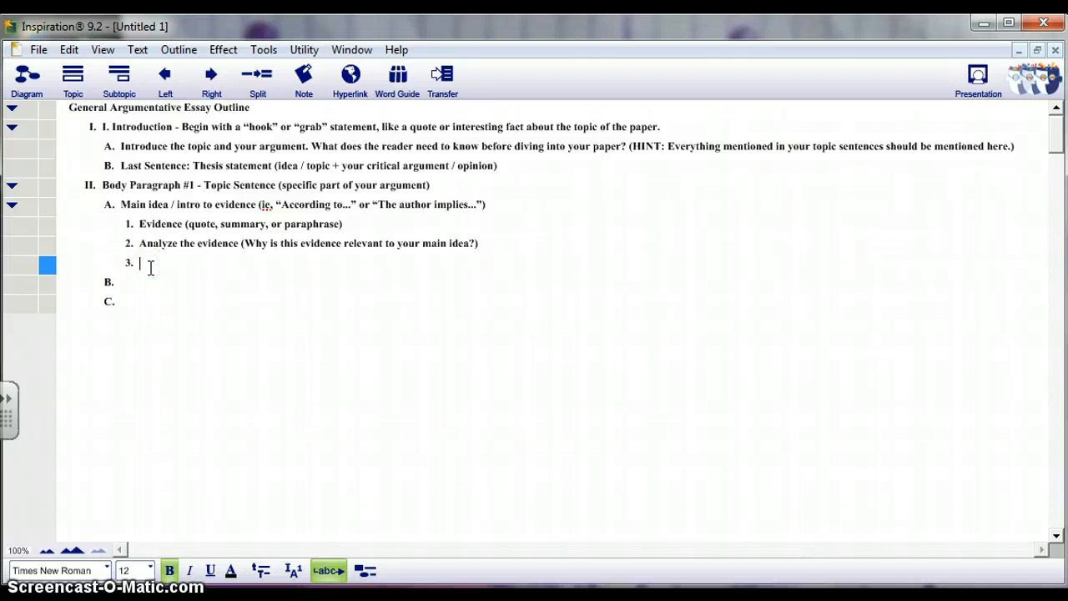
pyautogui.click(152, 263)
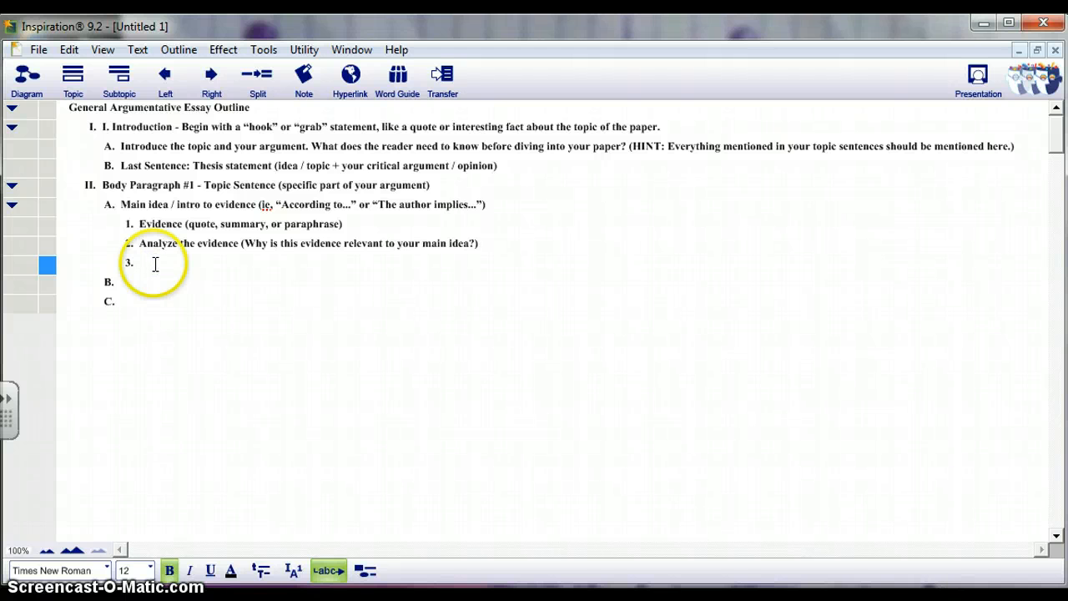
pyautogui.rightClick(153, 264)
pyautogui.click(191, 316)
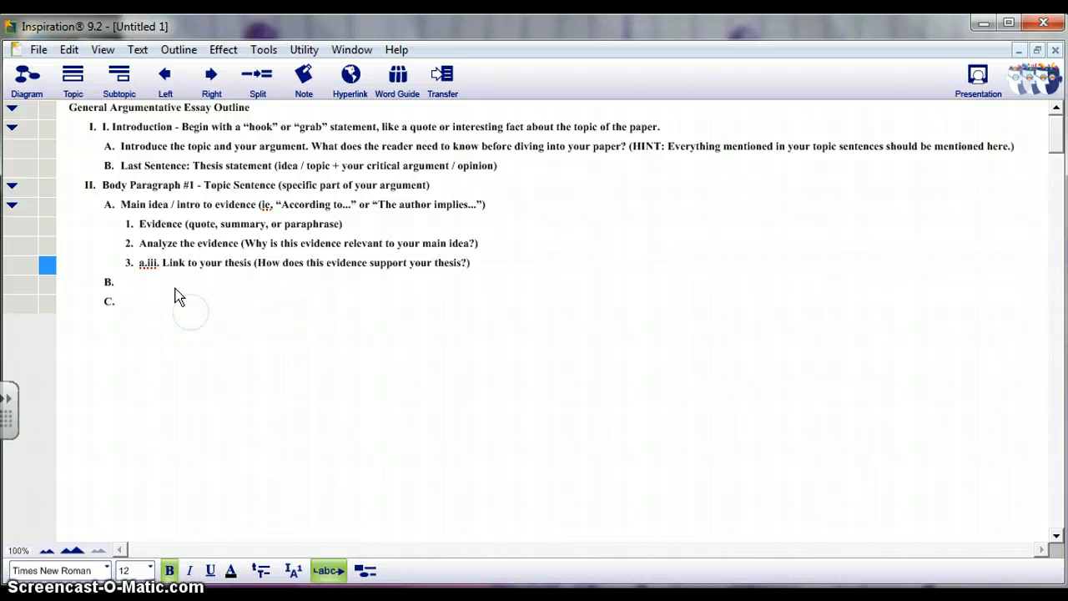
# Step: Remove the redundant 'a.iii.' prefix from the 'Link to your thesis' text in entry 3
pyautogui.click(164, 264)
pyautogui.press('BackSpace')
pyautogui.press('BackSpace')
pyautogui.press('BackSpace')
pyautogui.press('BackSpace')
pyautogui.press('BackSpace')
pyautogui.press('BackSpace')
pyautogui.press('BackSpace')
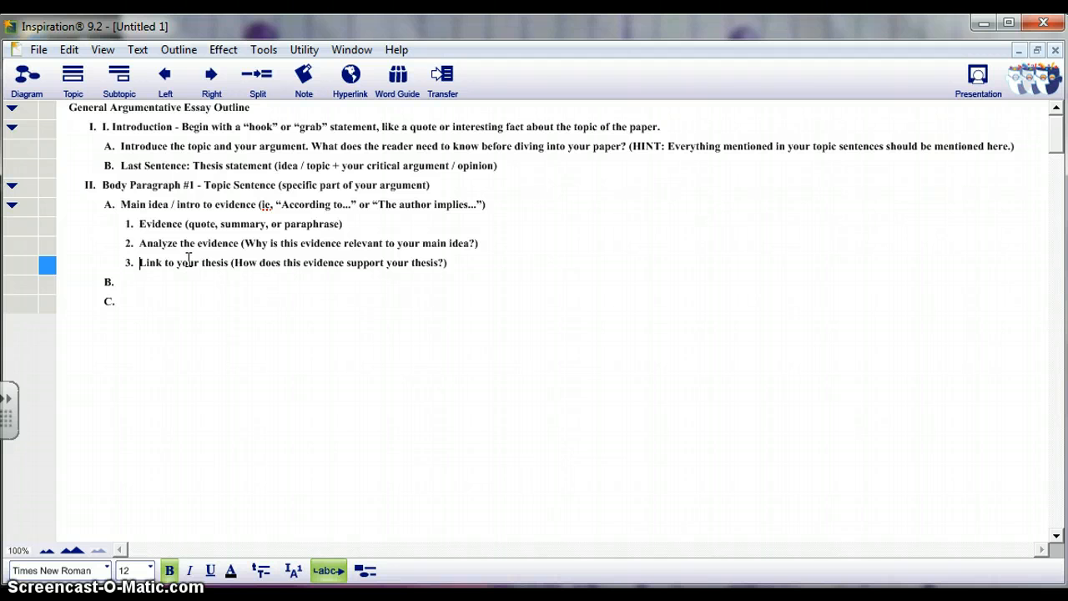
# Step: Paste the copied line 'b. Main idea (If needed, introduce another piece of evidence. This is a good idea for longer papers)' into subtopic B under Body Paragraph #1
pyautogui.click(207, 222)
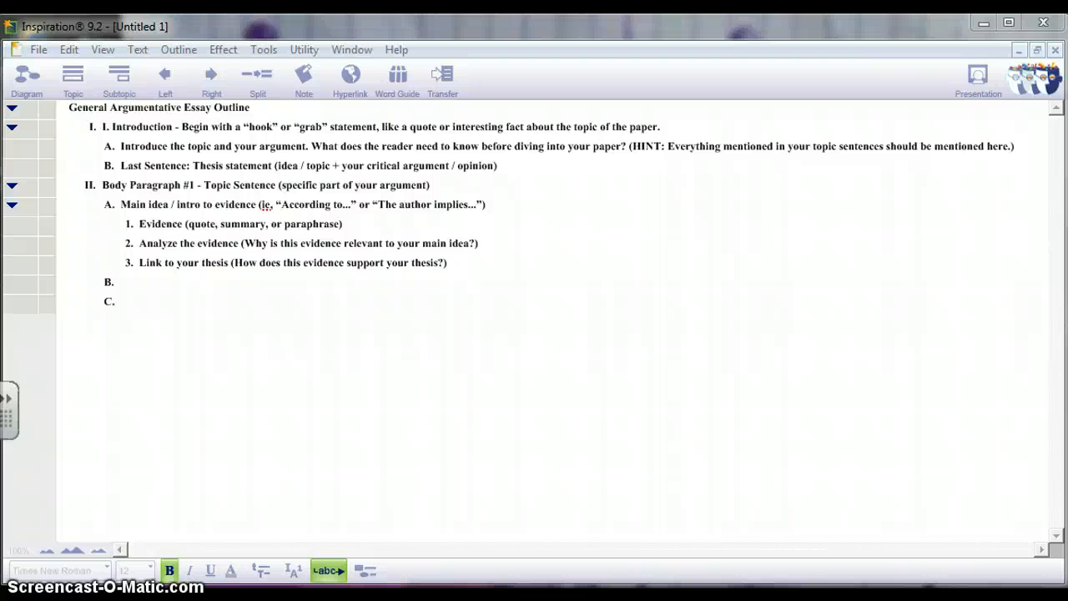
pyautogui.press('Menu')
pyautogui.press('Escape')
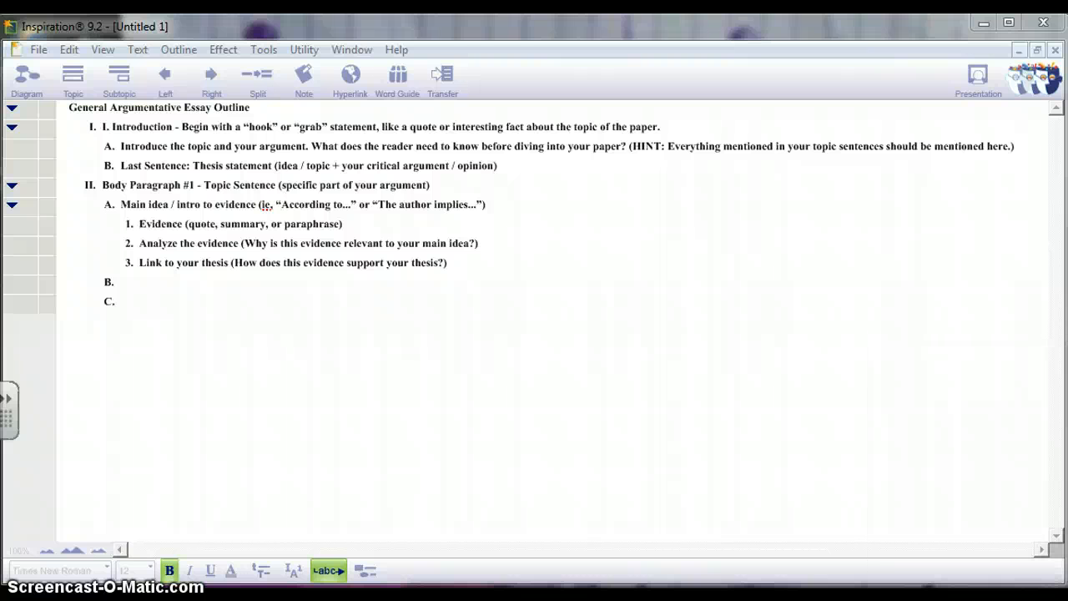
pyautogui.click(135, 282)
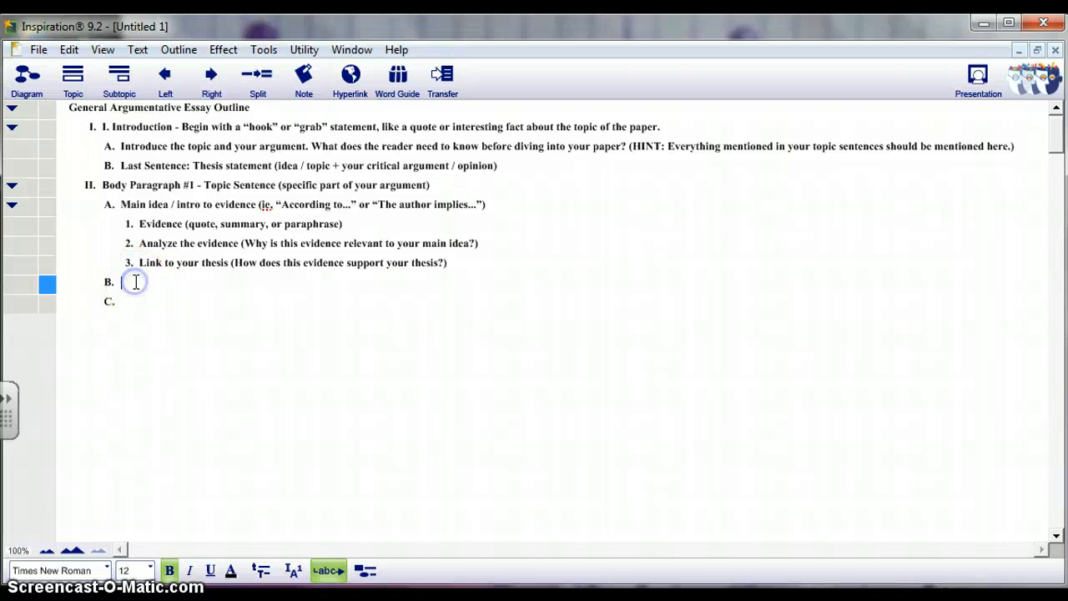
pyautogui.rightClick(134, 282)
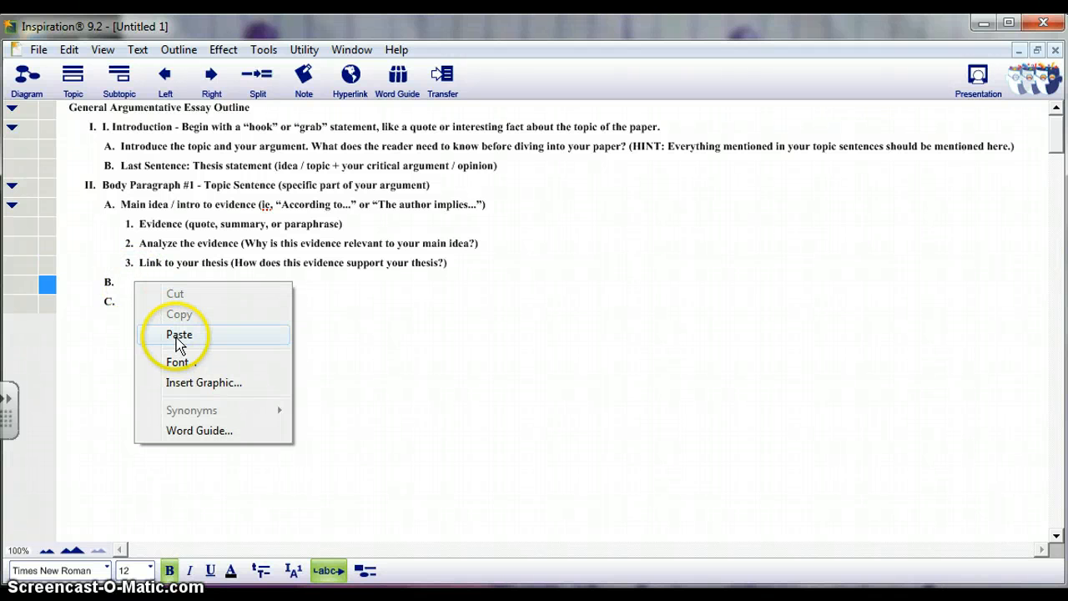
pyautogui.click(177, 337)
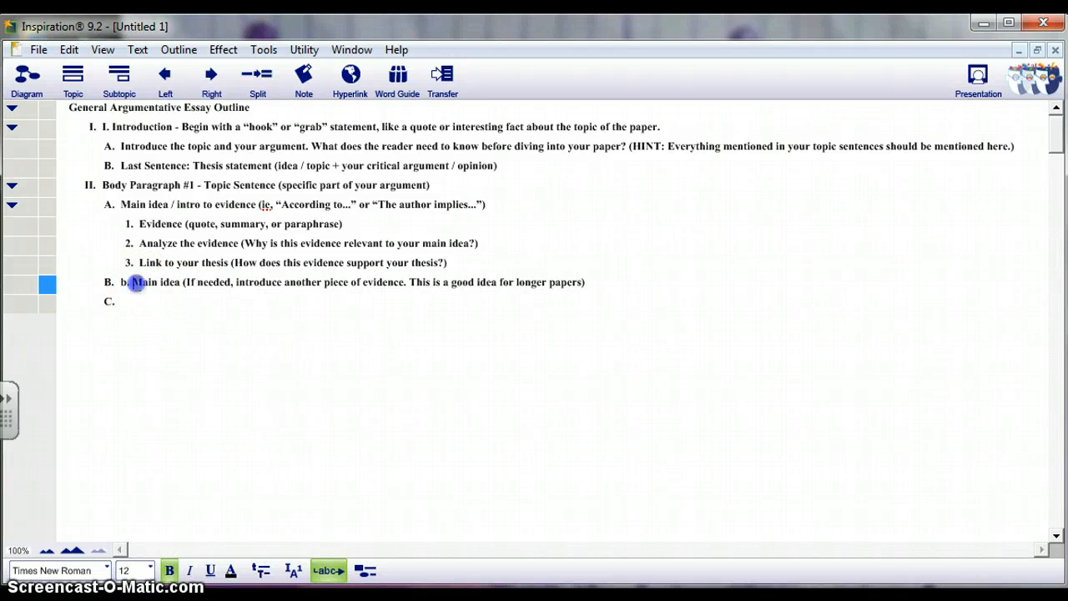
# Step: Remove the redundant 'b.' prefix from the 'Main idea' text in subtopic B
pyautogui.press('BackSpace')
pyautogui.press('BackSpace')
pyautogui.press('BackSpace')
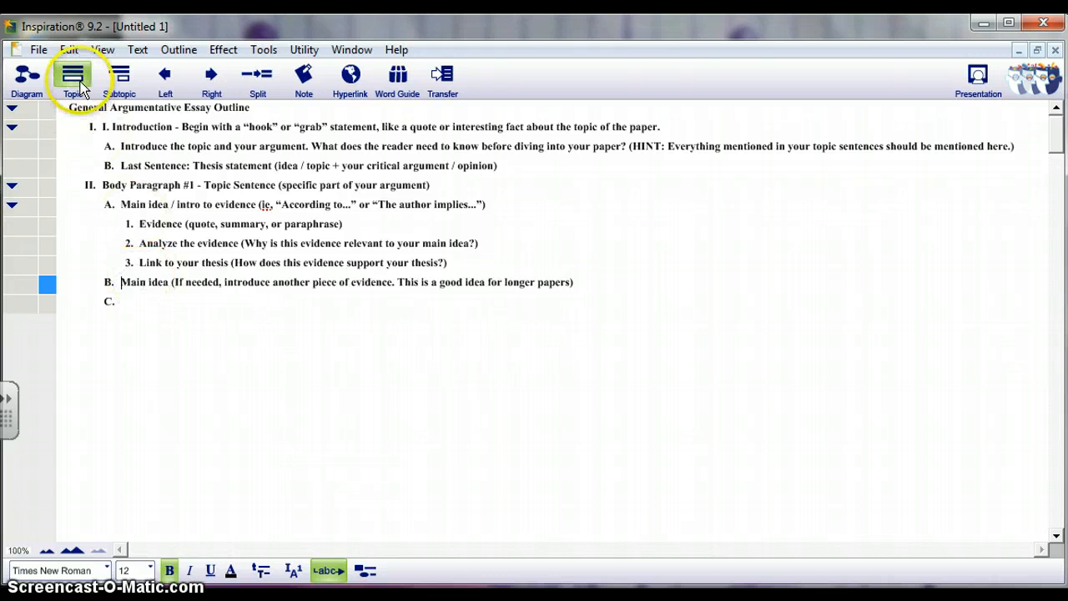
# Step: Add three blank numbered entries beneath the second main idea, subtopic B of Body Paragraph #1
pyautogui.click(118, 84)
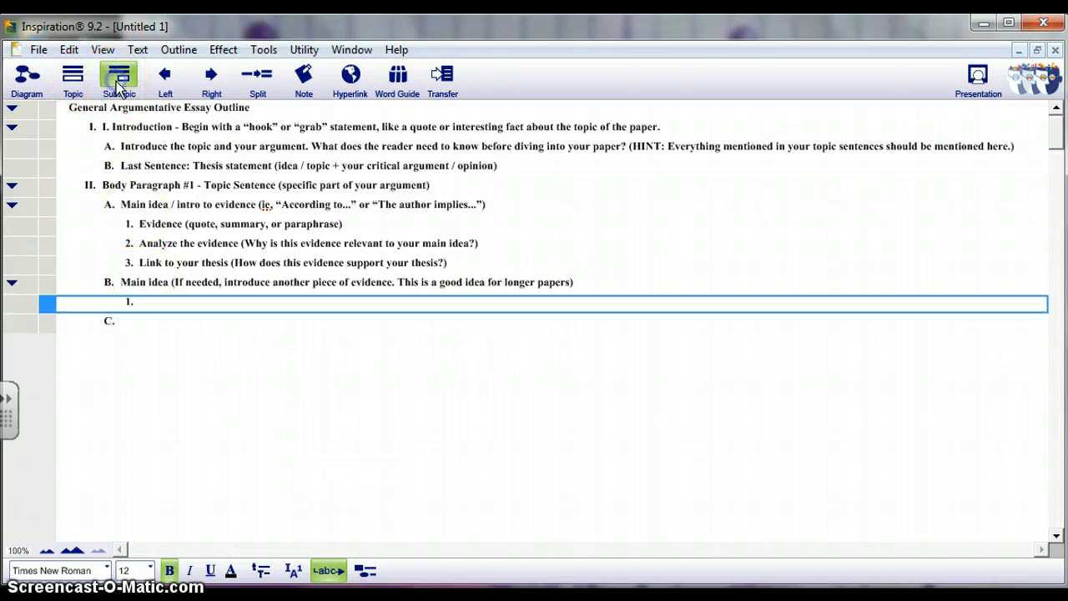
pyautogui.click(72, 84)
pyautogui.click(72, 84)
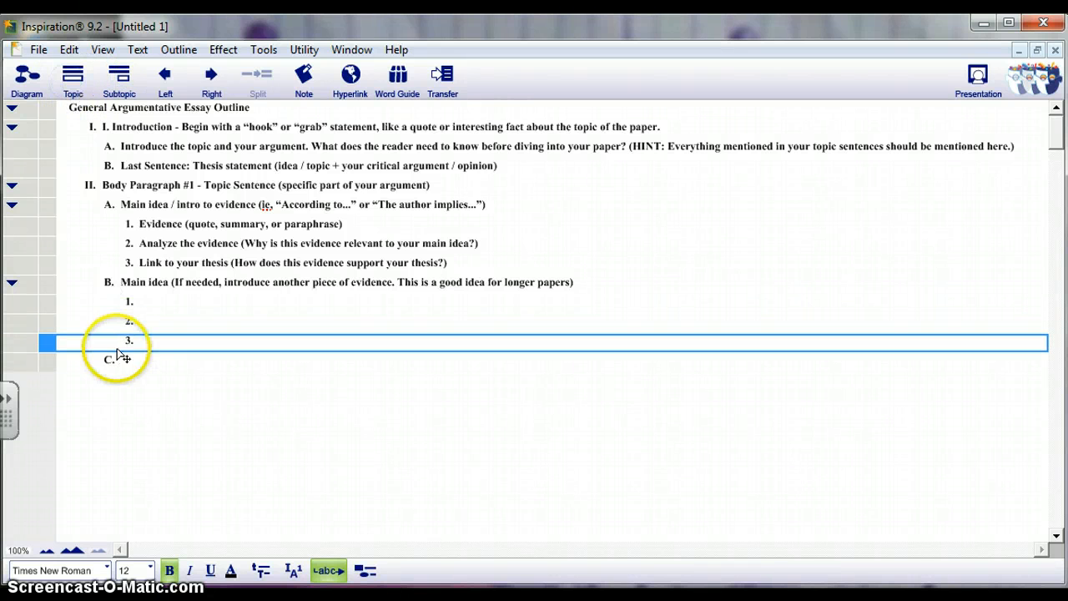
# Step: Fill the three entries under subtopic B of Body Paragraph #1 with 'Evidence', 'Analysis' and 'Link'
pyautogui.click(148, 308)
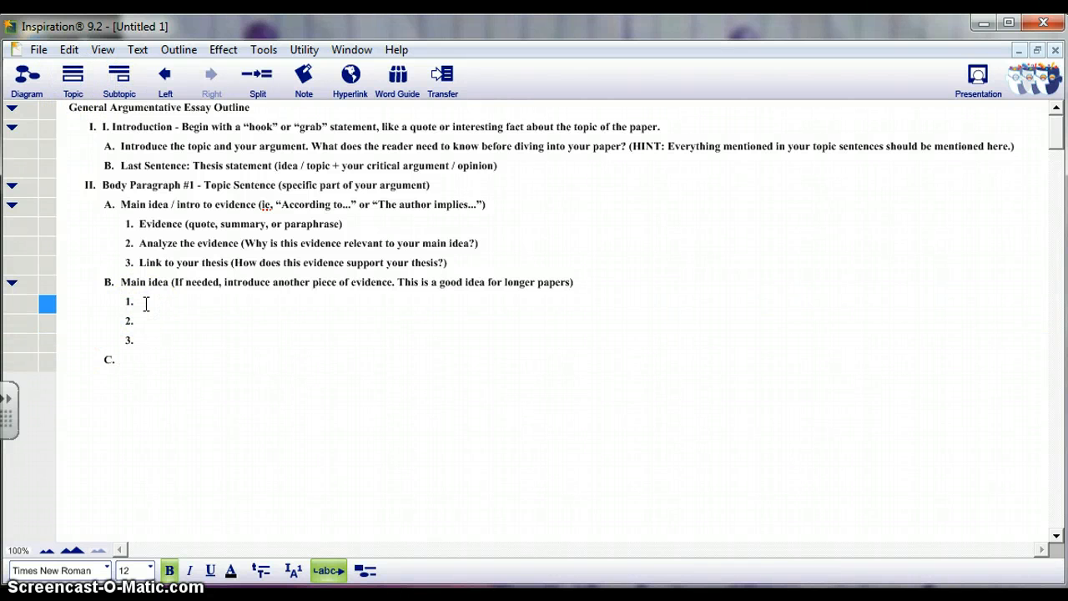
pyautogui.write('Evidence')
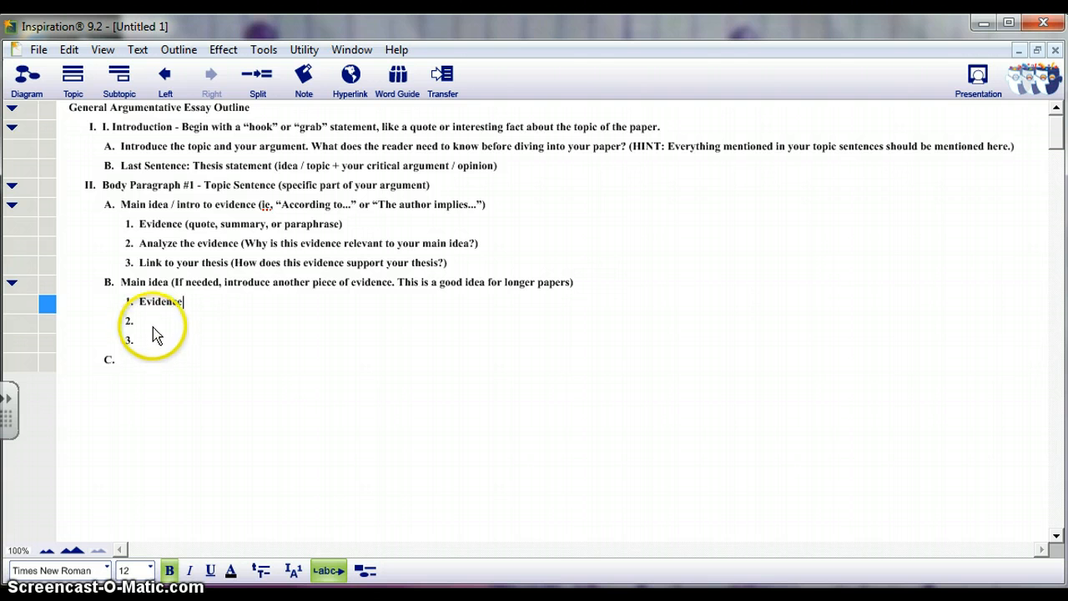
pyautogui.click(153, 324)
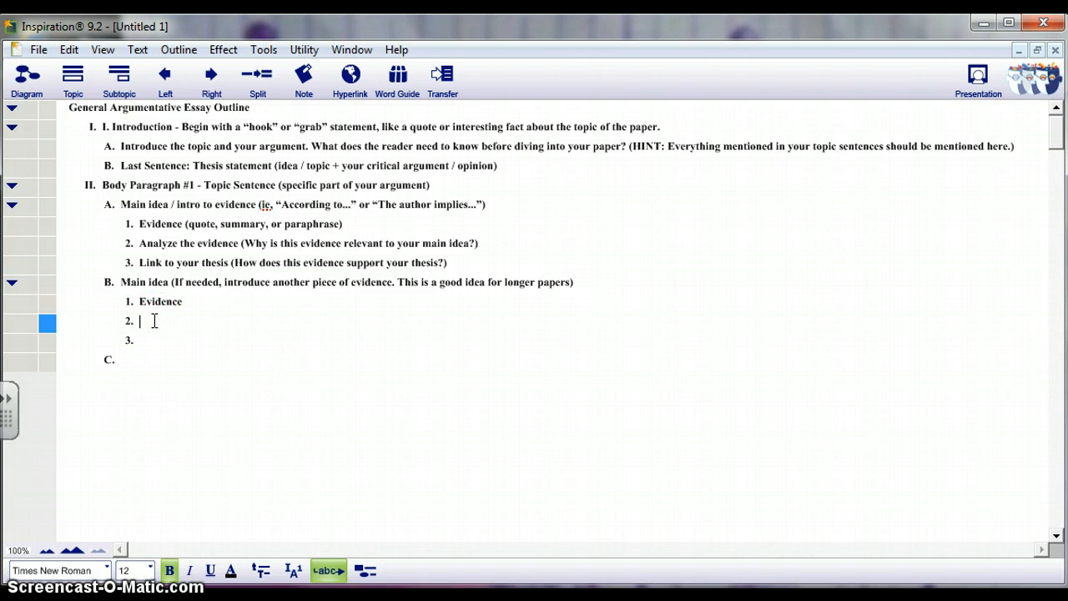
pyautogui.write('Analysis')
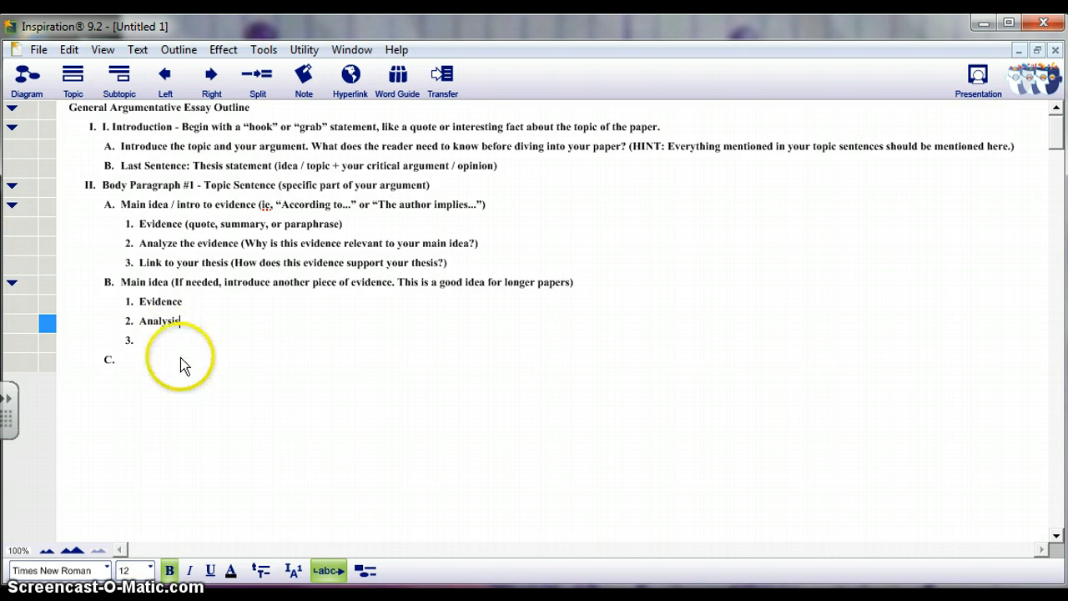
pyautogui.click(150, 342)
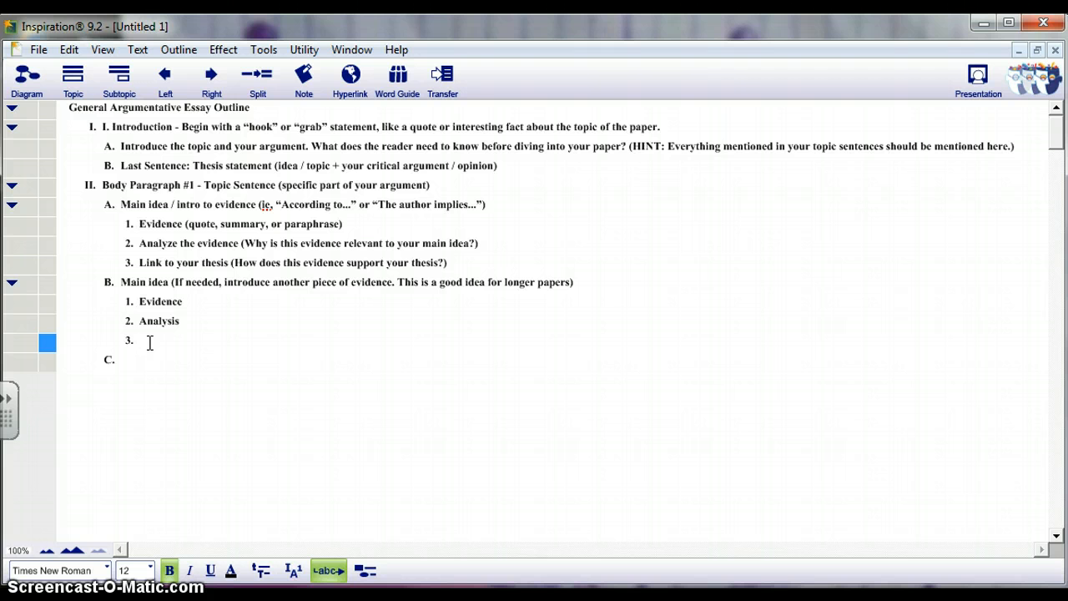
pyautogui.write('Link')
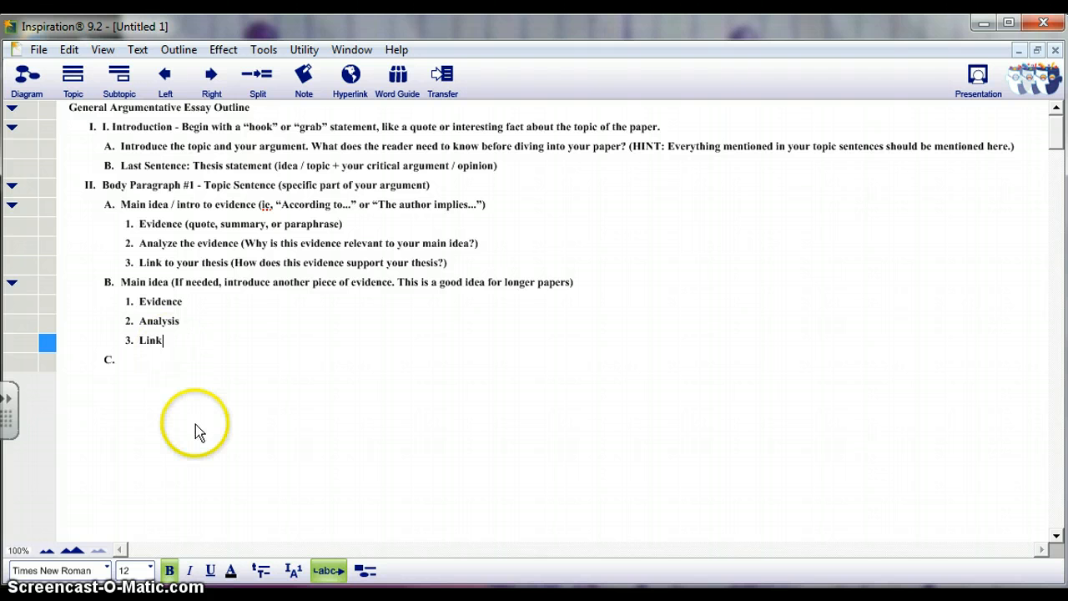
# Step: Add a blank topic directly beneath the outline title 'General Argumentative Essay Outline'
pyautogui.click(442, 75)
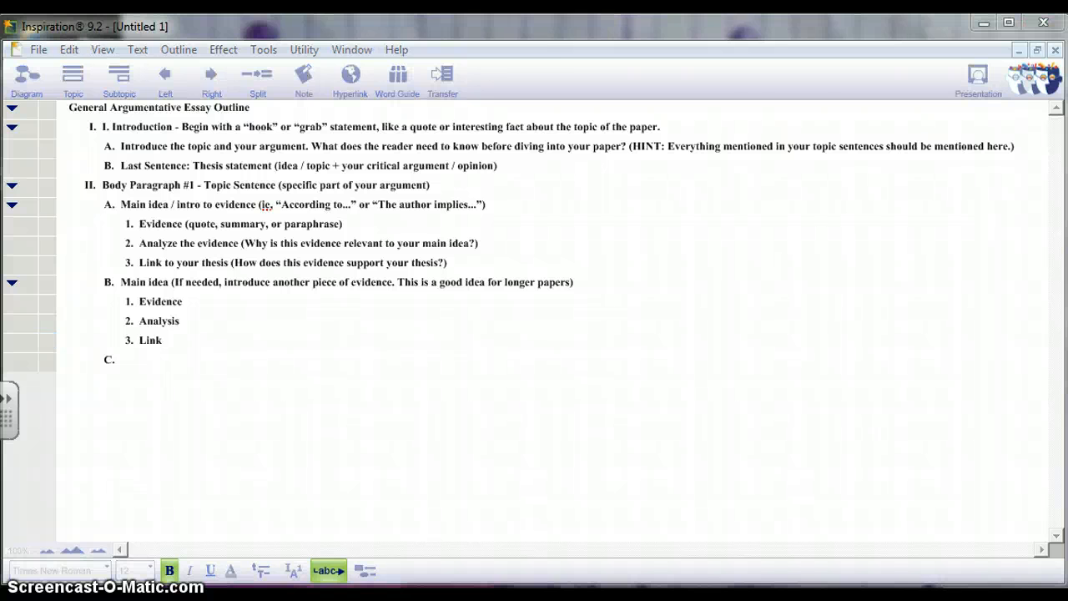
pyautogui.click(112, 109)
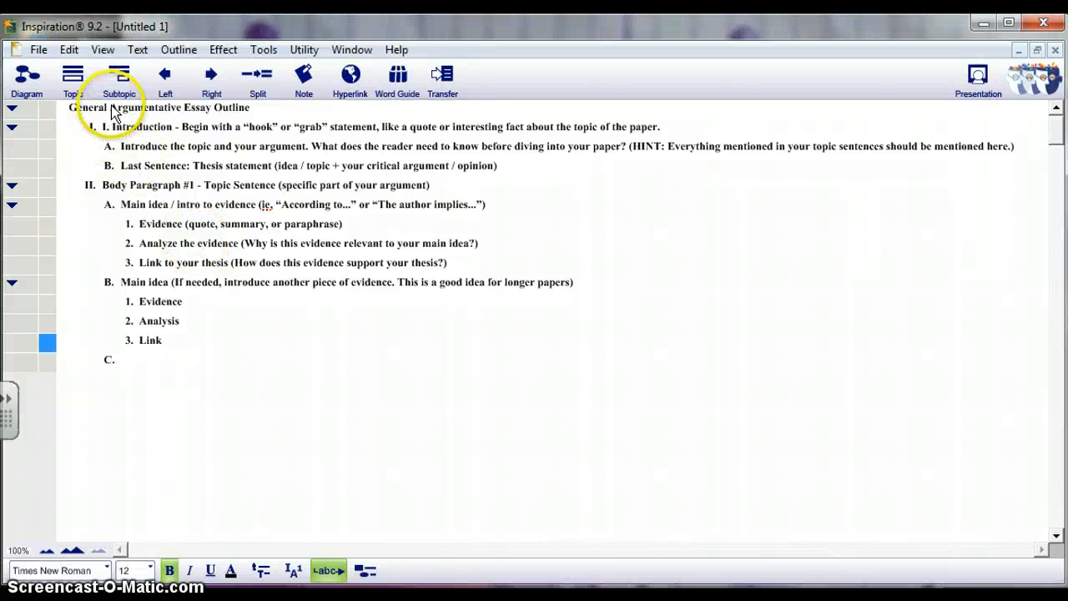
pyautogui.click(111, 107)
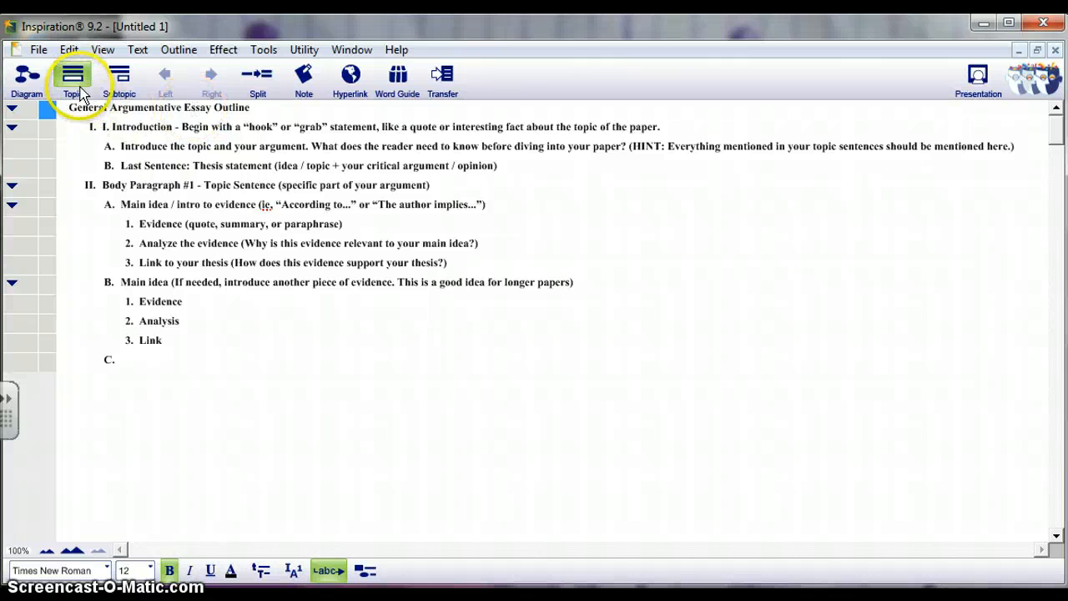
pyautogui.click(75, 83)
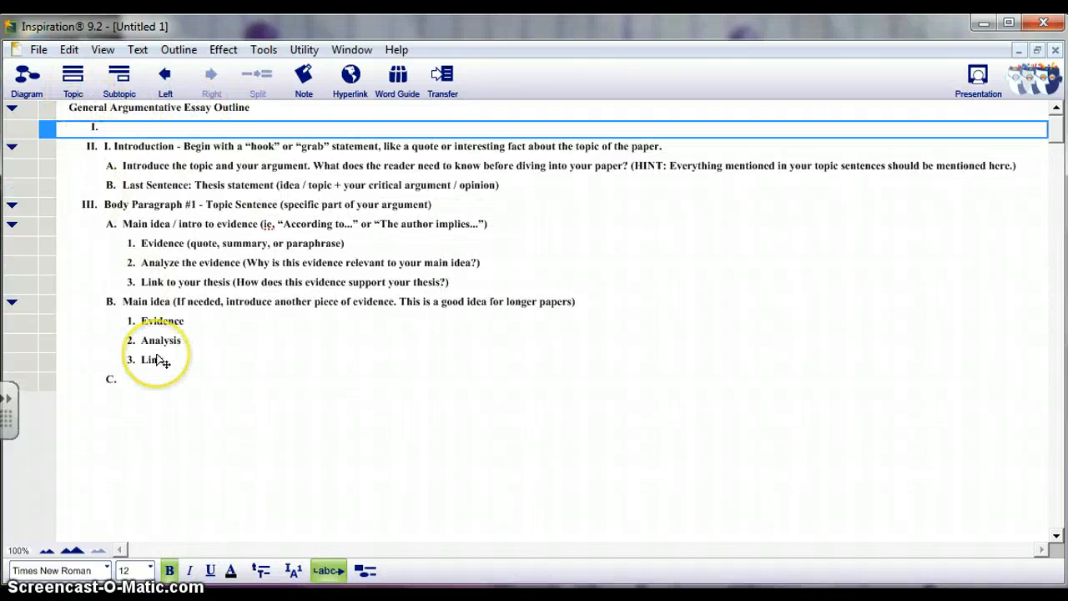
# Step: Move the blank topic to the end of the outline and promote the empty subtopic C to main topic III
pyautogui.click(109, 127)
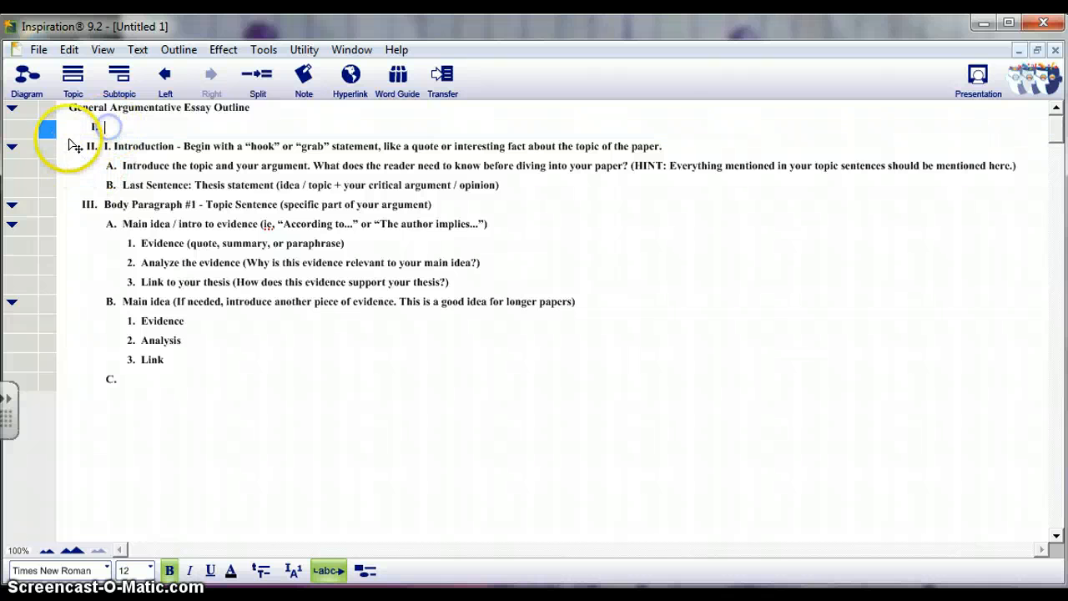
pyautogui.moveTo(98, 126)
pyautogui.mouseDown()
pyautogui.moveTo(125, 274)
pyautogui.moveTo(125, 351)
pyautogui.moveTo(104, 374)
pyautogui.moveTo(116, 383)
pyautogui.moveTo(132, 333)
pyautogui.moveTo(115, 351)
pyautogui.moveTo(115, 385)
pyautogui.mouseUp()
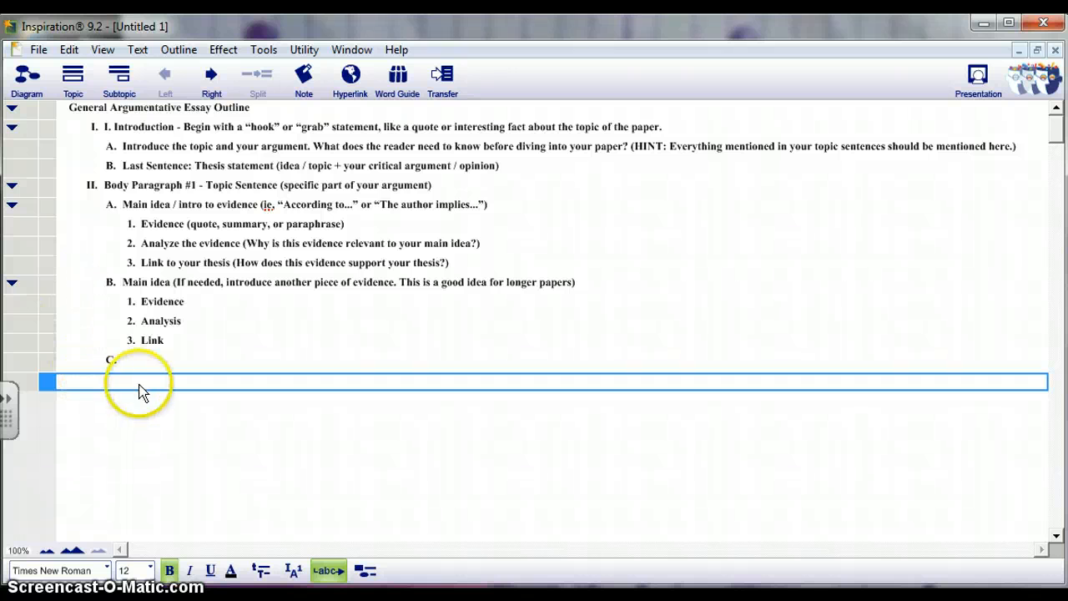
pyautogui.moveTo(109, 361)
pyautogui.mouseDown()
pyautogui.moveTo(114, 367)
pyautogui.moveTo(92, 362)
pyautogui.mouseUp()
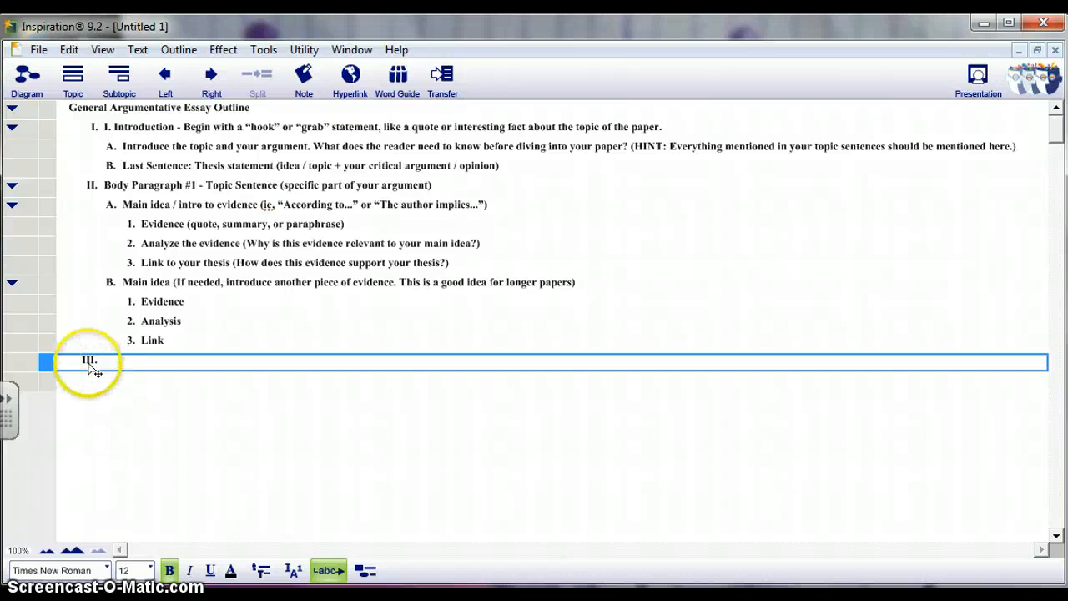
pyautogui.moveTo(89, 365); pyautogui.dragTo(88, 363)
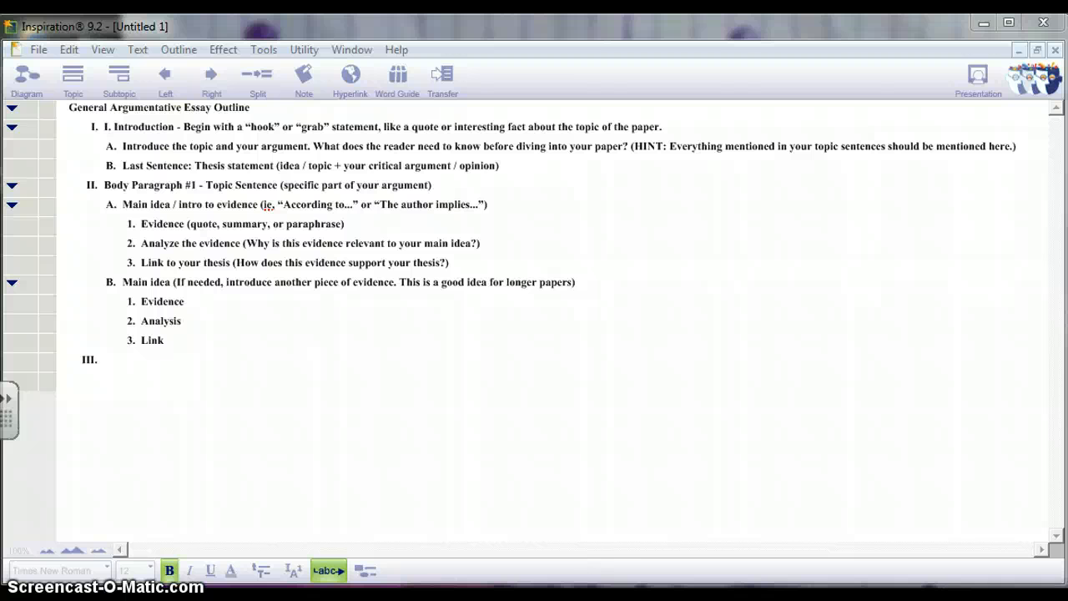
# Step: Paste the copied line 'III. Body Paragraph #2 - Follow the same format as Body Paragraph #1 for each paragraph.' into topic III
pyautogui.rightClick(574, 318)
pyautogui.press('Escape')
pyautogui.click(126, 364)
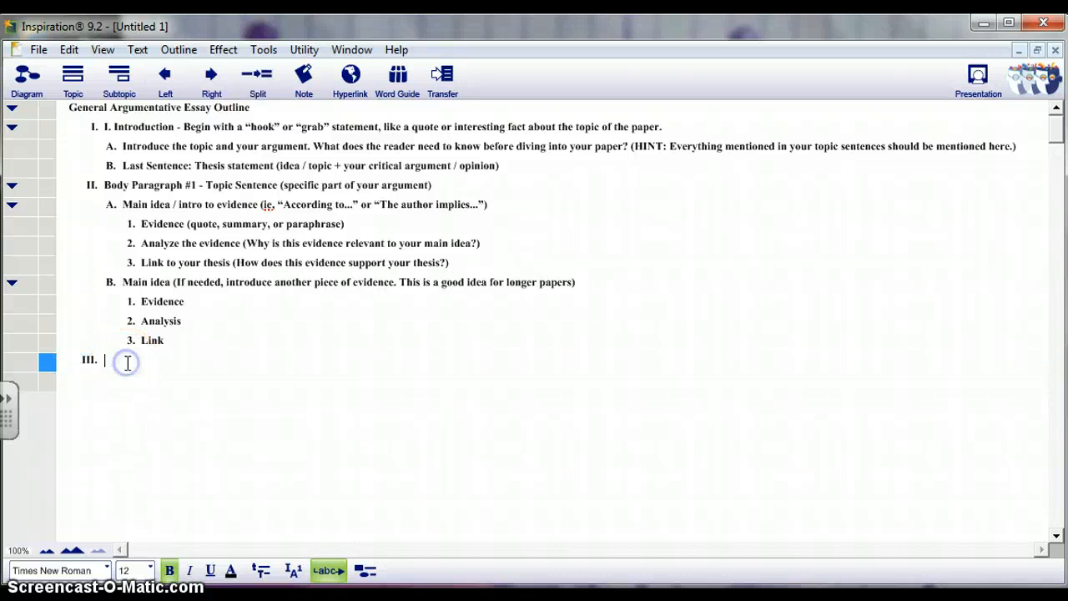
pyautogui.rightClick(127, 362)
pyautogui.click(169, 413)
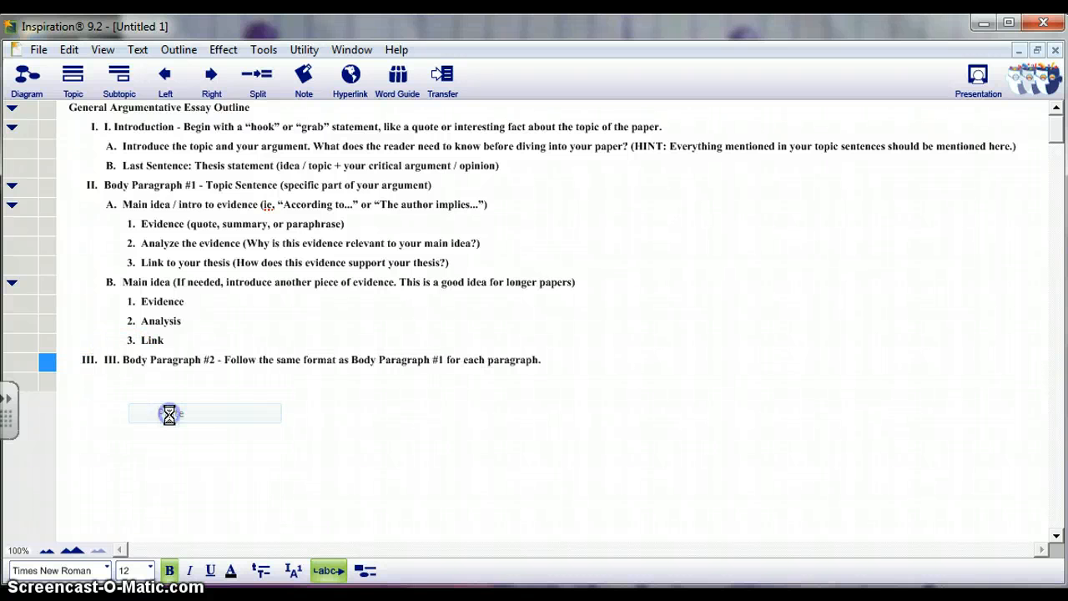
# Step: Remove the redundant 'III.' prefix from the pasted 'Body Paragraph #2' text in topic III
pyautogui.click(124, 363)
pyautogui.press('BackSpace')
pyautogui.press('BackSpace')
pyautogui.press('BackSpace')
pyautogui.press('BackSpace')
pyautogui.press('BackSpace')
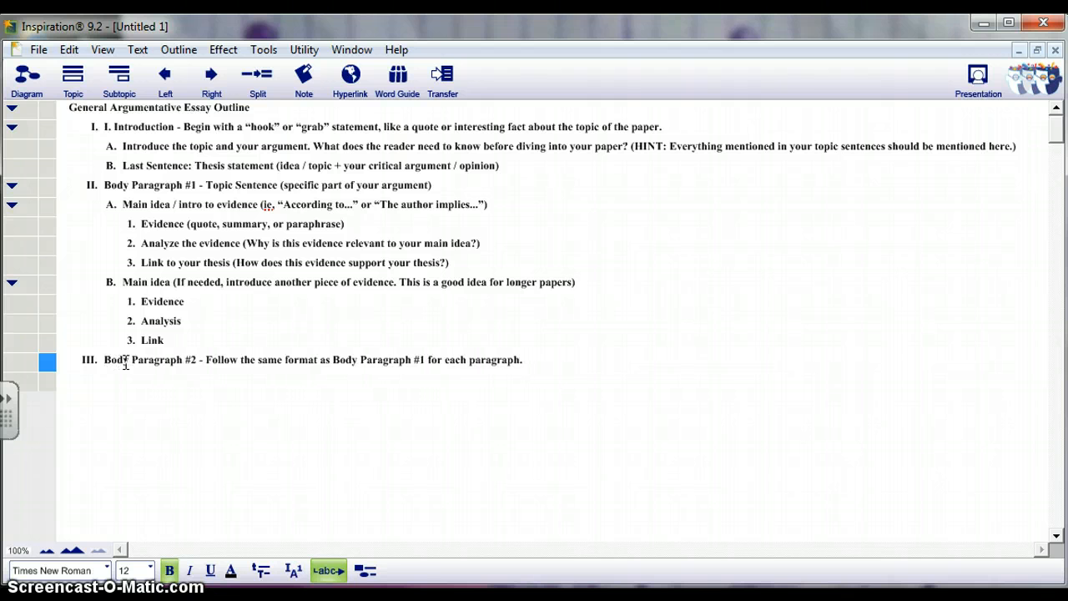
# Step: Add a subtopic under Body Paragraph #2 and paste 'Write as many paragraphs as needed to fit the requirements of your paper and to support your argument.' into it
pyautogui.click(261, 596)
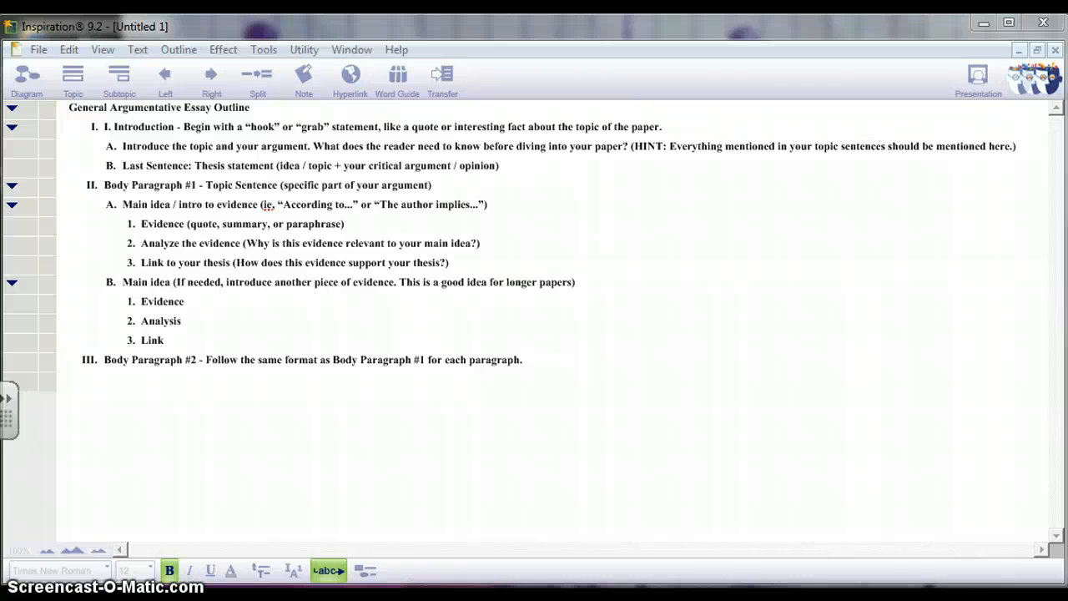
pyautogui.click(214, 367)
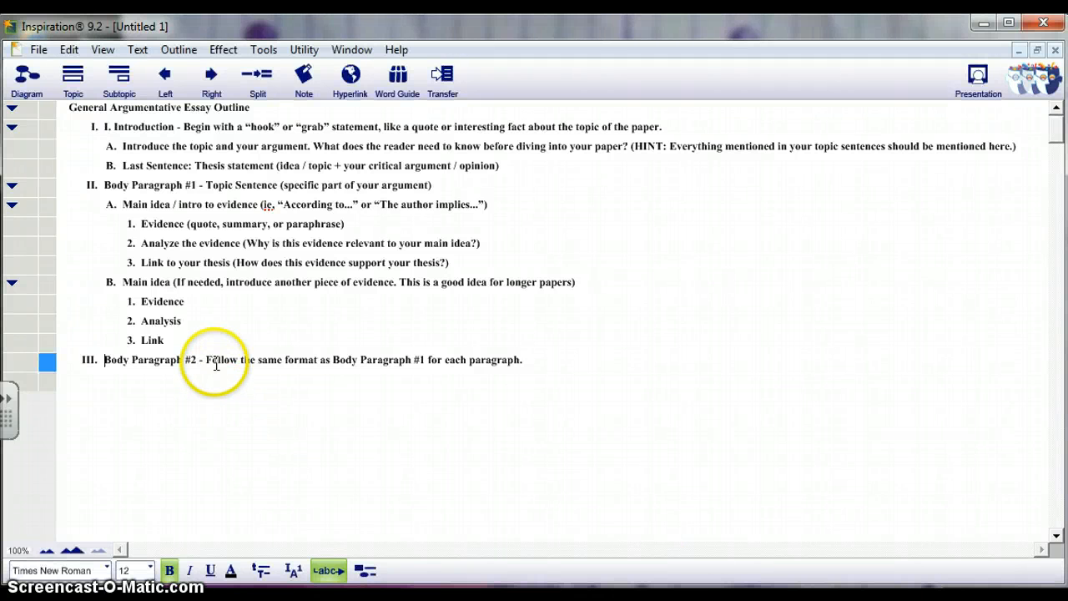
pyautogui.click(104, 83)
pyautogui.click(142, 382)
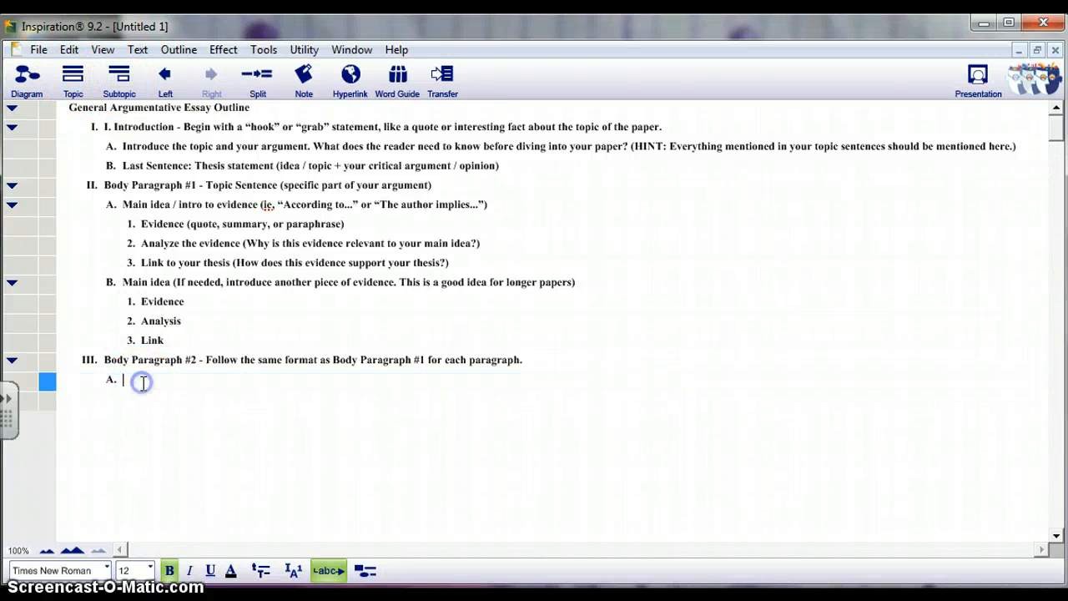
pyautogui.rightClick(144, 381)
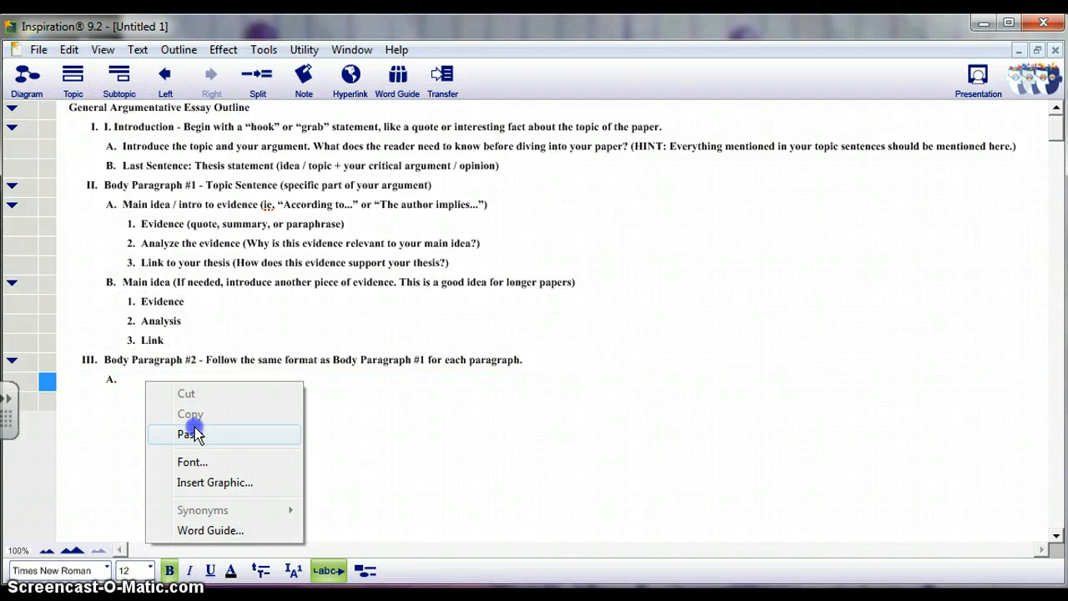
pyautogui.click(185, 434)
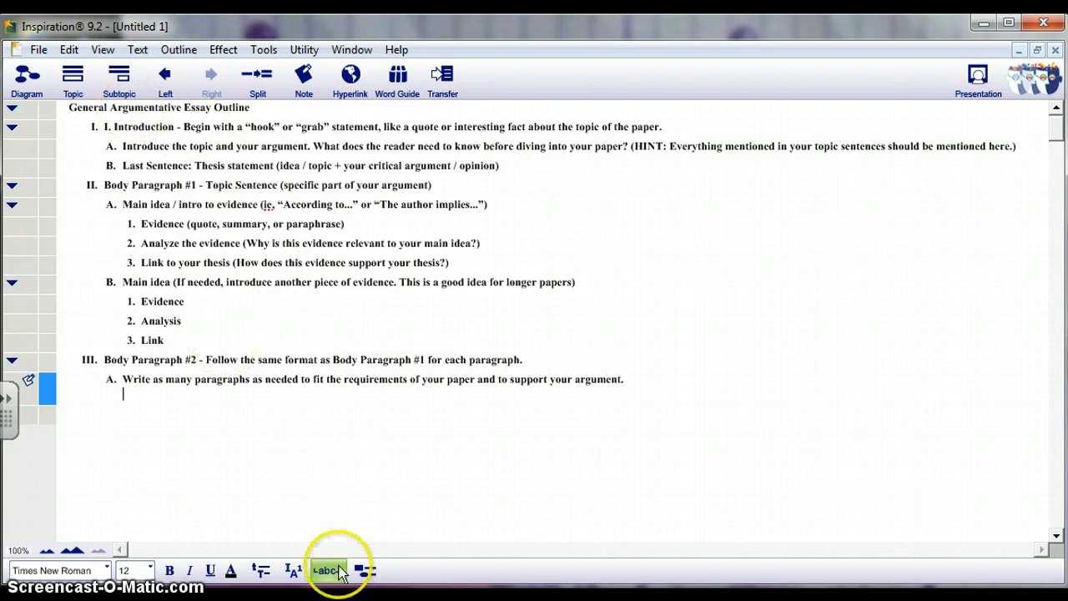
# Step: Add a blank main topic to the outline and move it to the end as topic IV
pyautogui.click(115, 108)
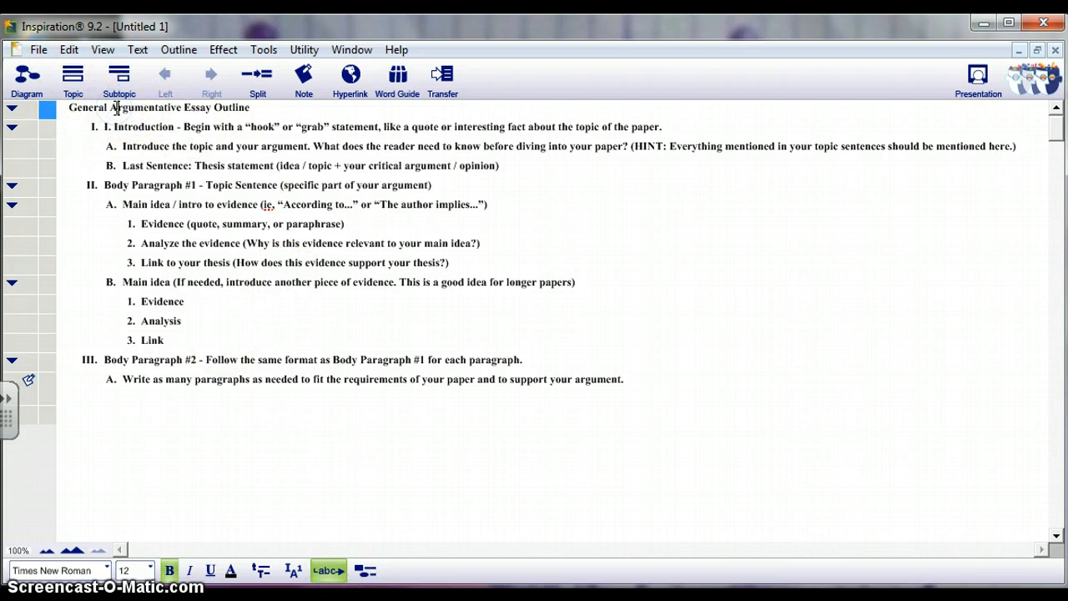
pyautogui.click(75, 82)
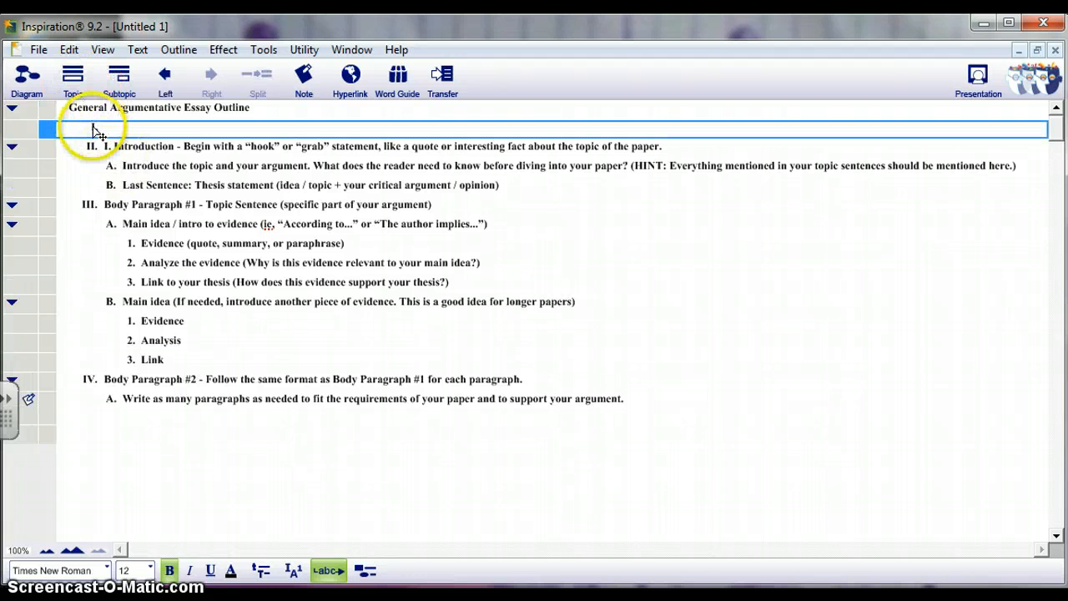
pyautogui.click(96, 131)
pyautogui.moveTo(93, 129)
pyautogui.mouseDown()
pyautogui.moveTo(96, 443)
pyautogui.moveTo(84, 412)
pyautogui.mouseUp()
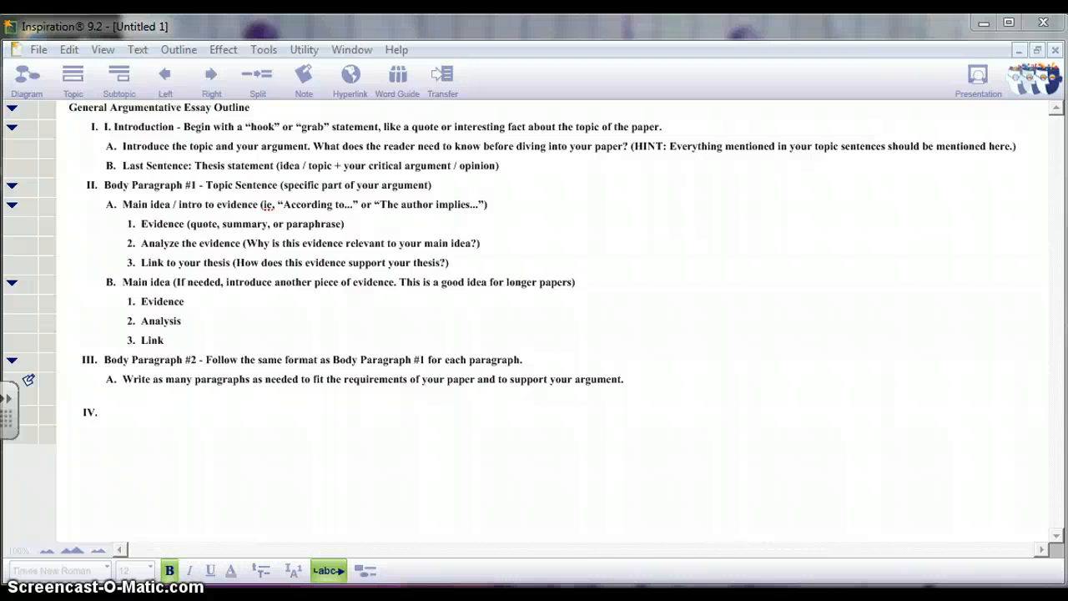
# Step: Copy the prepared line 'X. Conclusion paragraph – This should re-emphasize your thesis.' and paste it into topic IV
pyautogui.rightClick(732, 342)
pyautogui.click(196, 434)
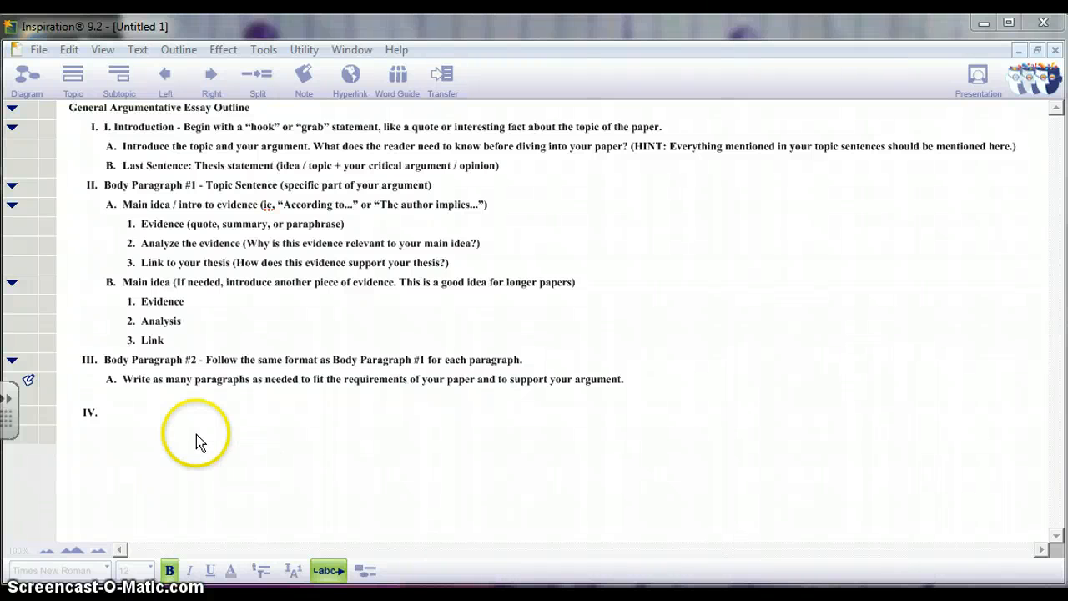
pyautogui.click(129, 413)
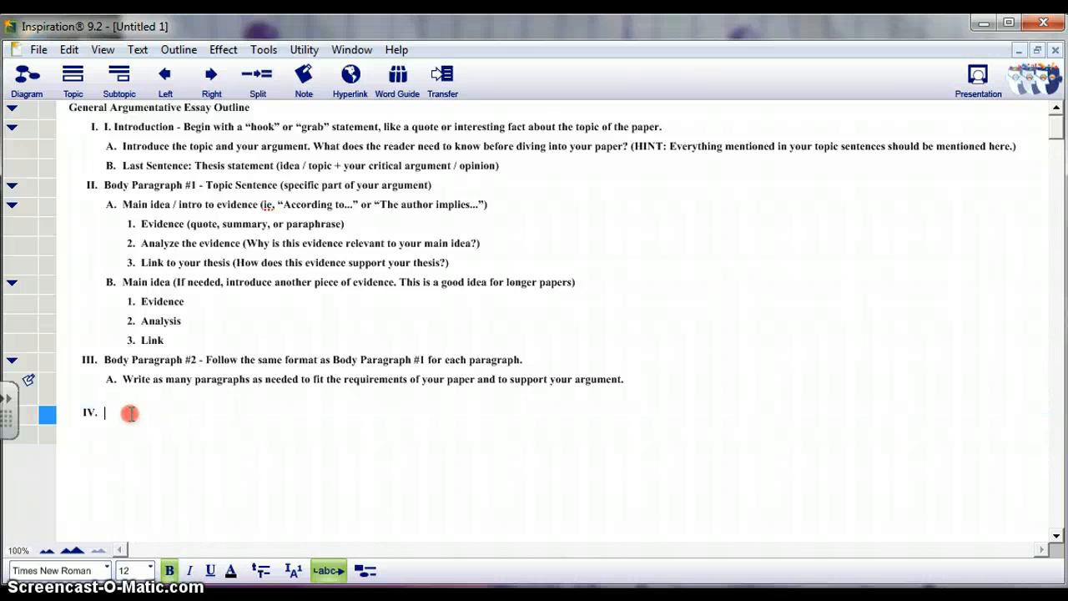
pyautogui.rightClick(129, 413)
pyautogui.click(165, 467)
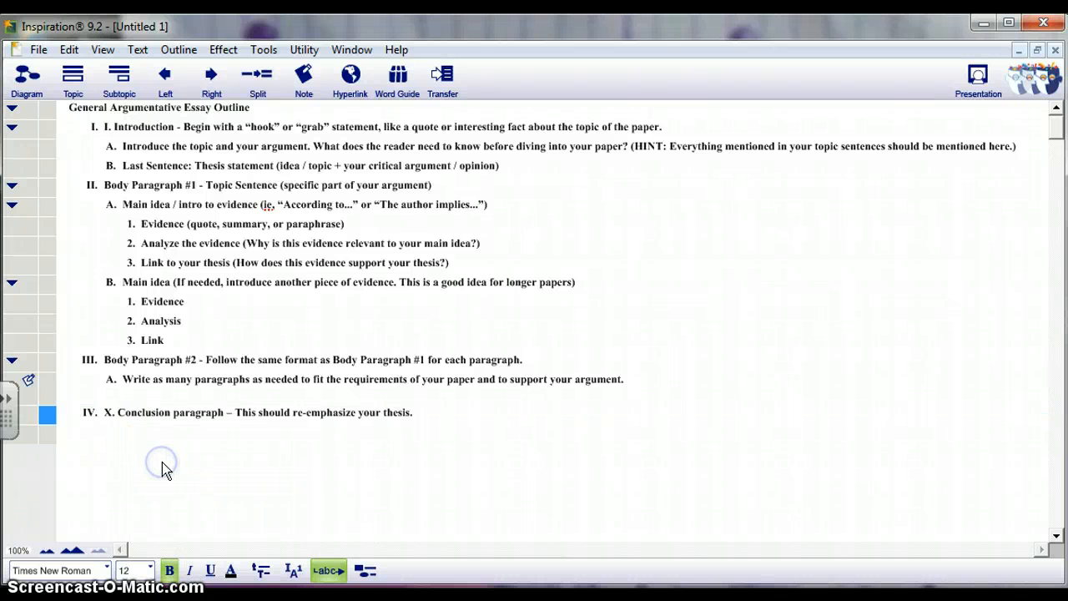
# Step: Remove the redundant 'X.' prefix from the pasted 'Conclusion paragraph' text in topic IV
pyautogui.click(119, 415)
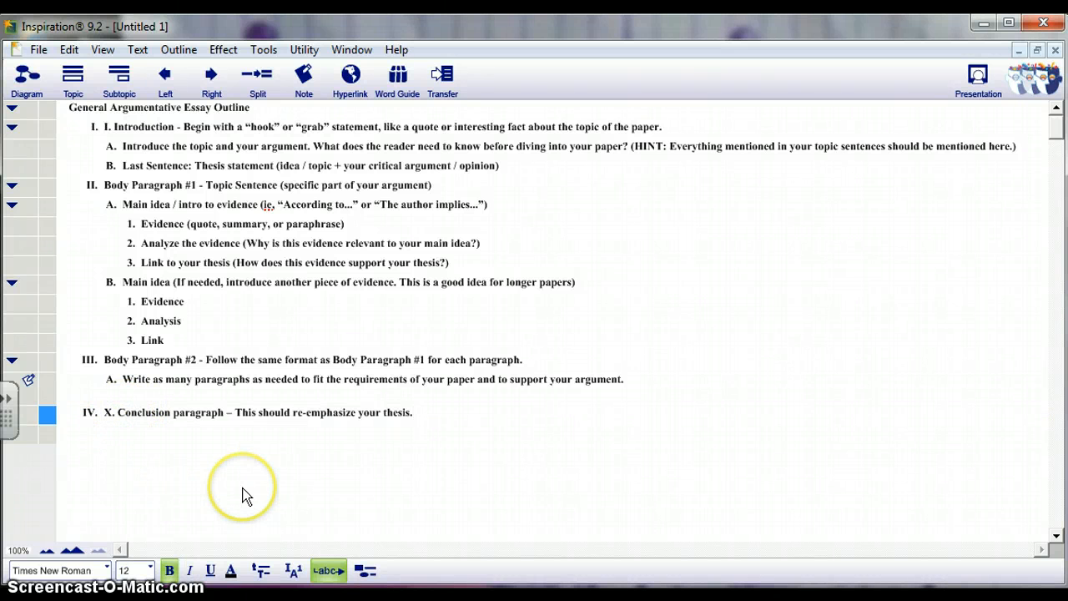
pyautogui.press('BackSpace')
pyautogui.press('BackSpace')
pyautogui.press('BackSpace')
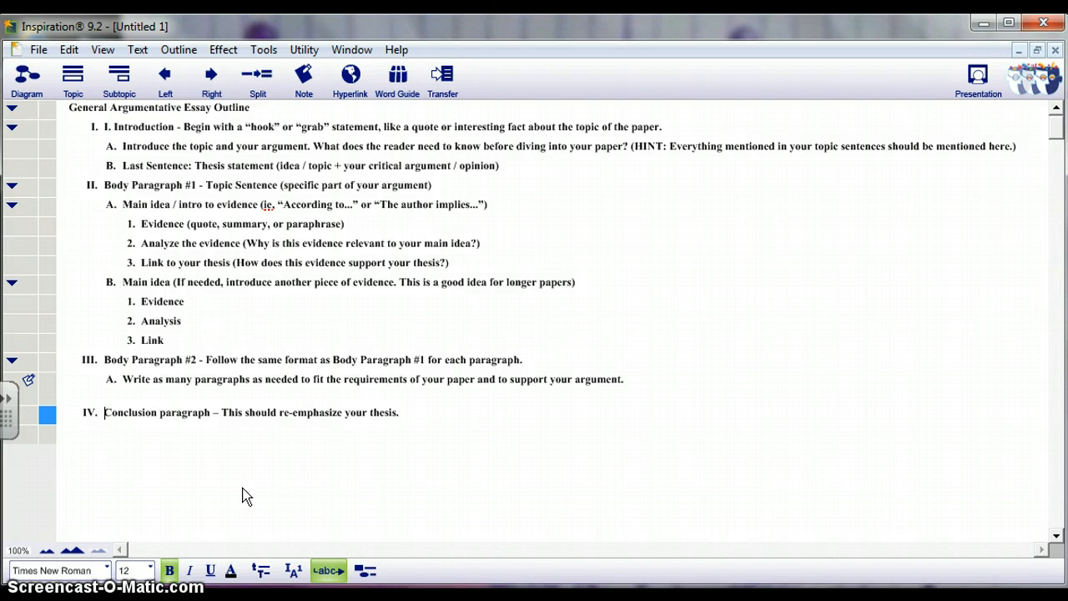
# Step: Add two blank subtopics, A and B, under the Conclusion paragraph topic
pyautogui.click(80, 96)
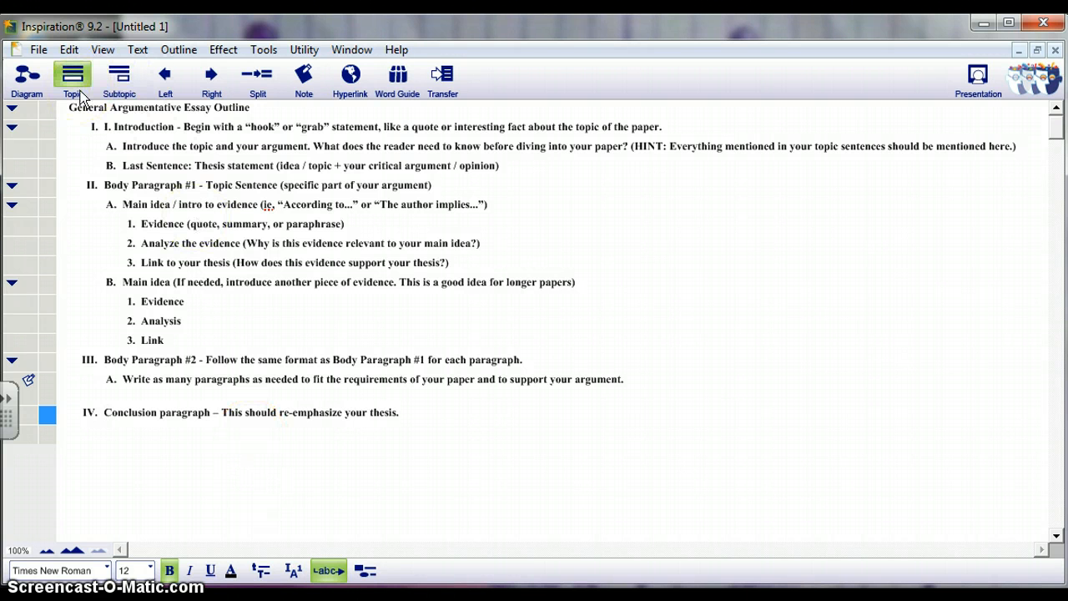
pyautogui.click(80, 96)
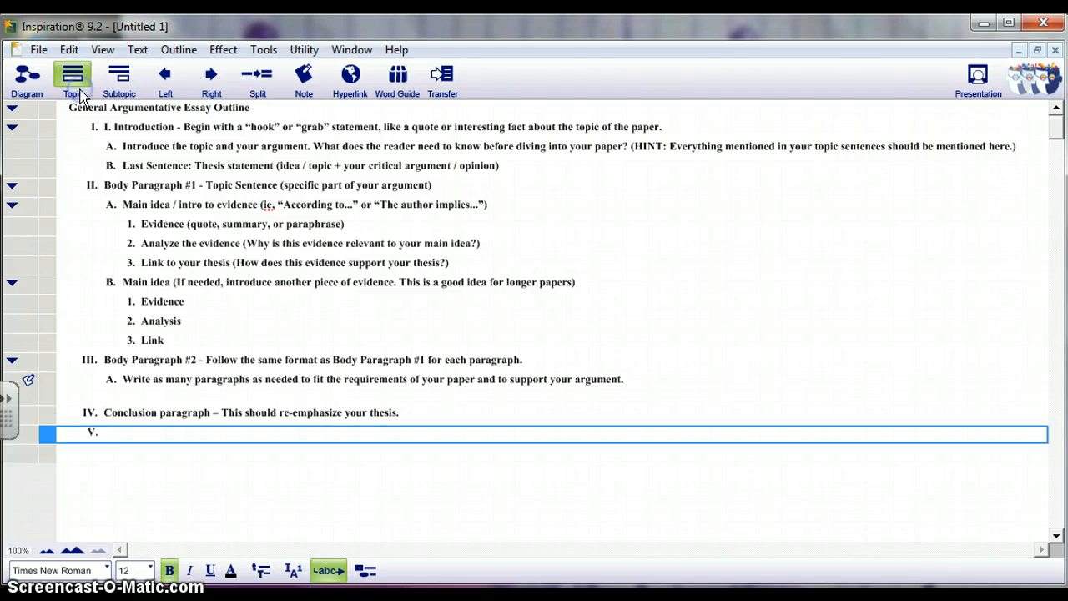
pyautogui.rightClick(148, 436)
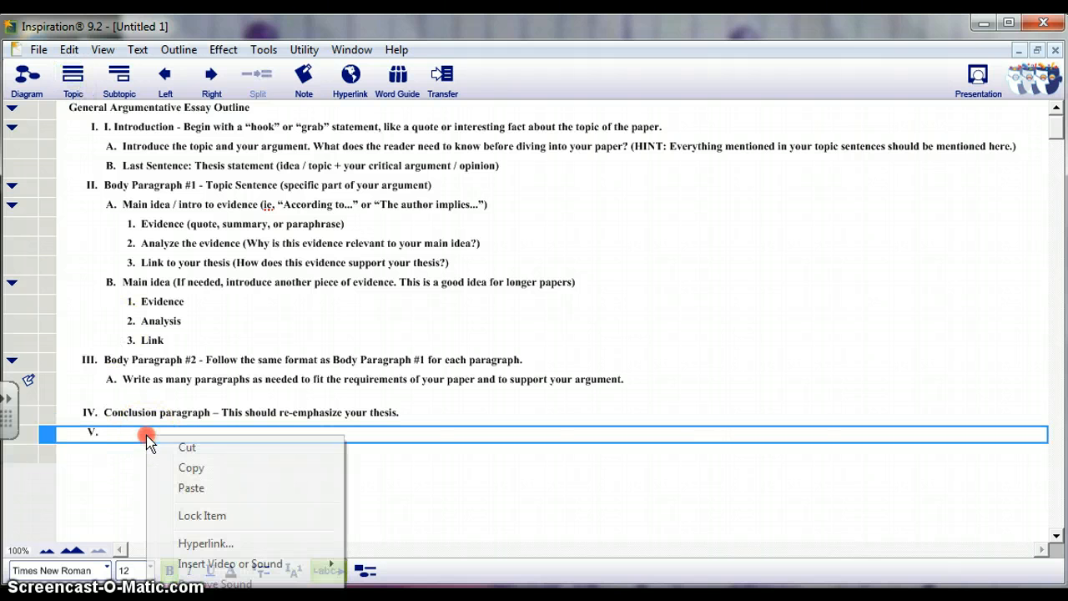
pyautogui.click(187, 457)
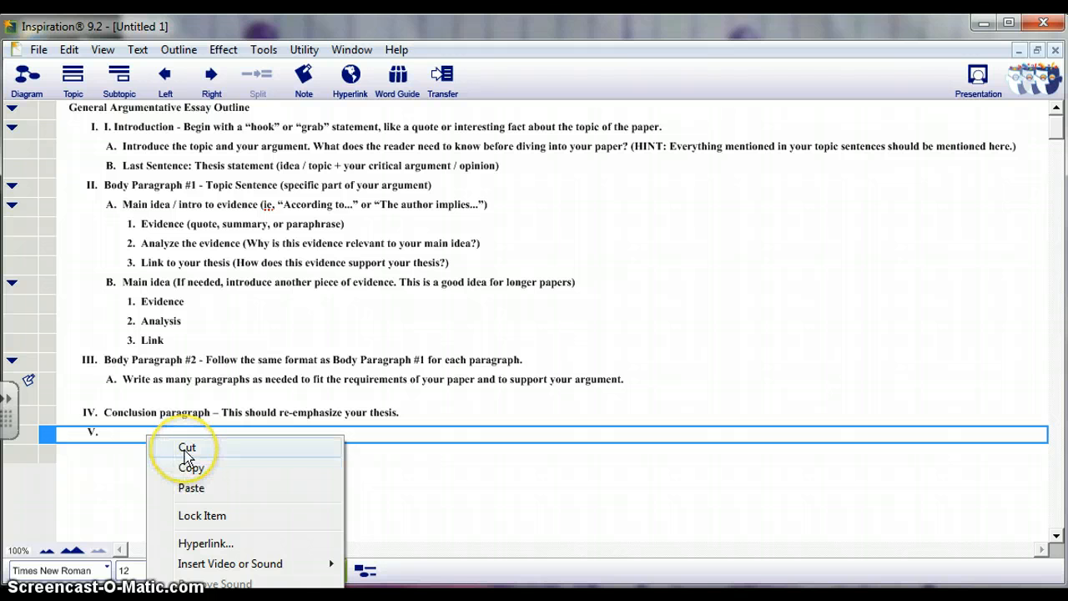
pyautogui.click(91, 432)
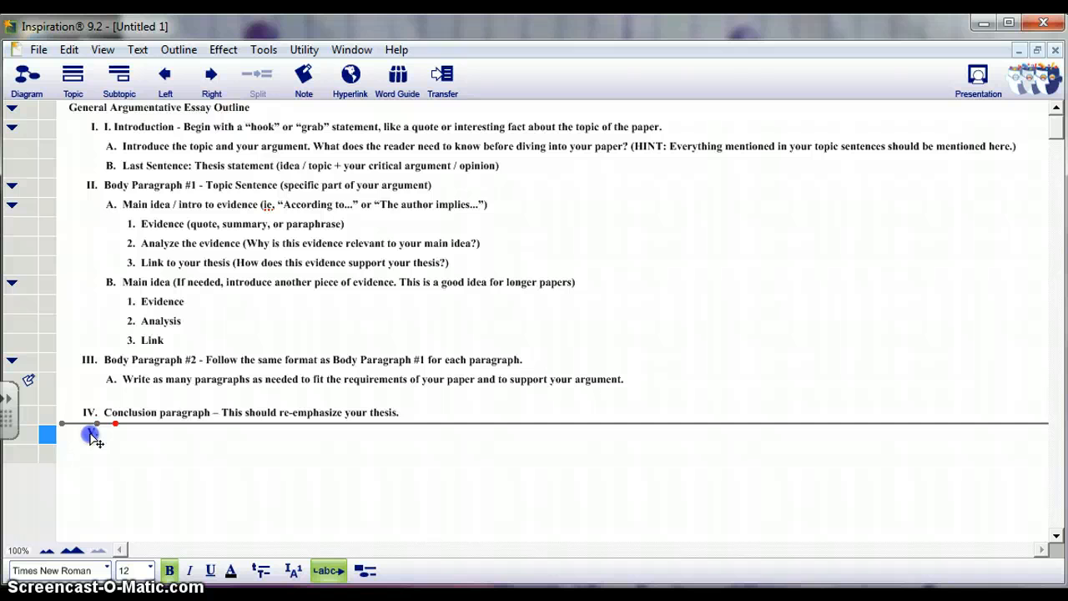
pyautogui.press('Tab')
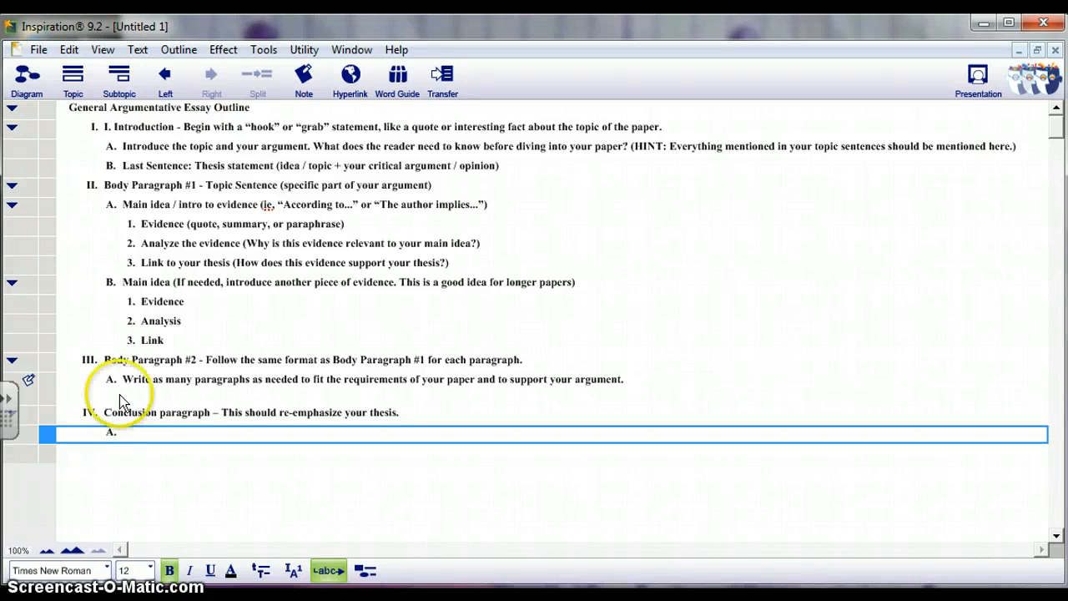
pyautogui.click(73, 77)
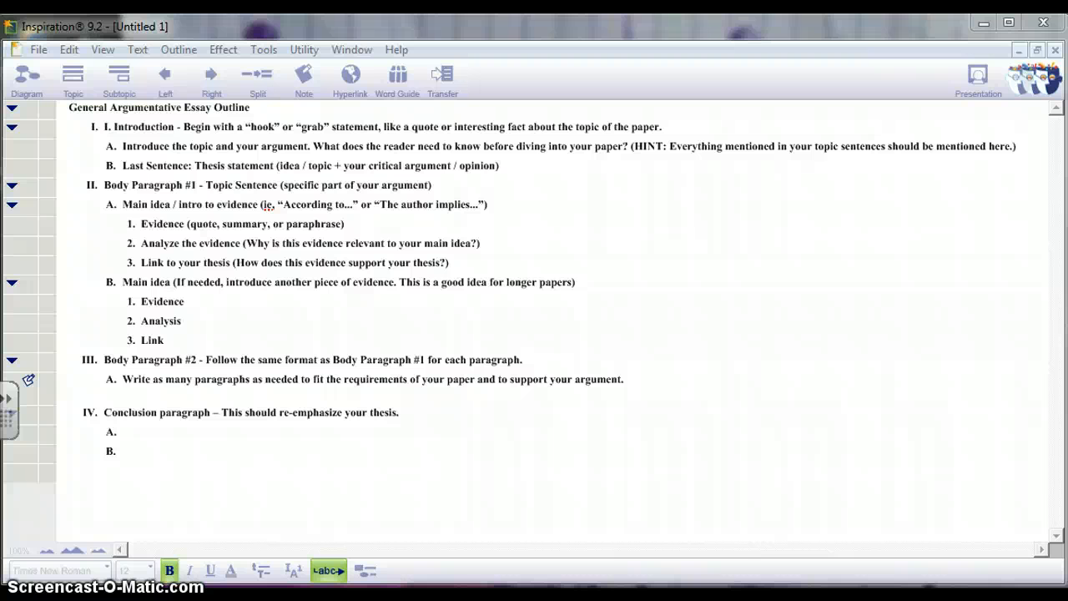
# Step: Paste the copied text about summarizing your argument without using any evidence, including its HINT, into subtopic A of the Conclusion paragraph
pyautogui.rightClick(729, 594)
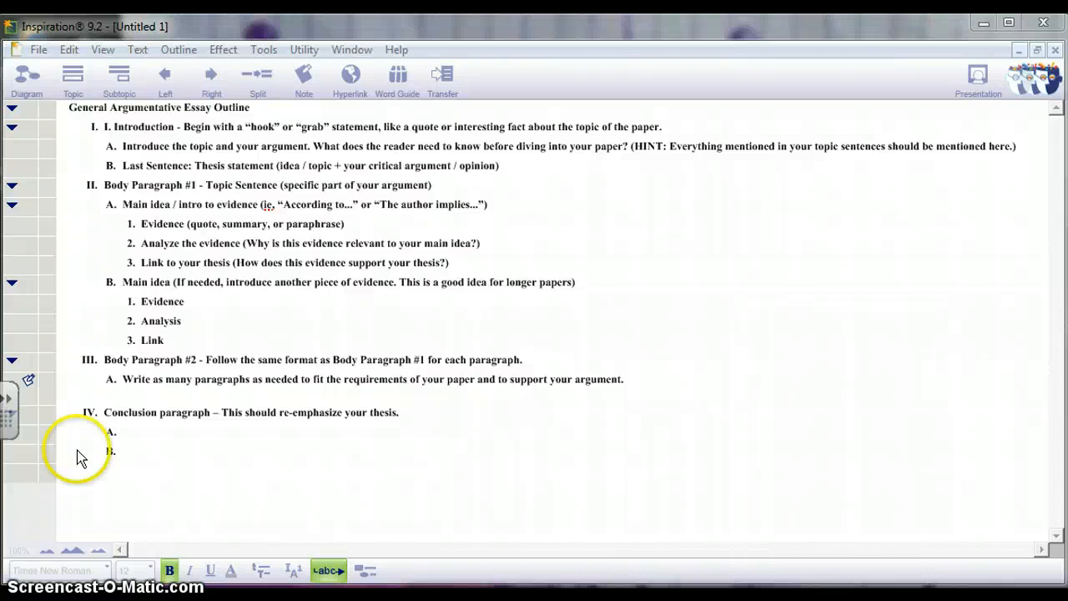
pyautogui.click(143, 437)
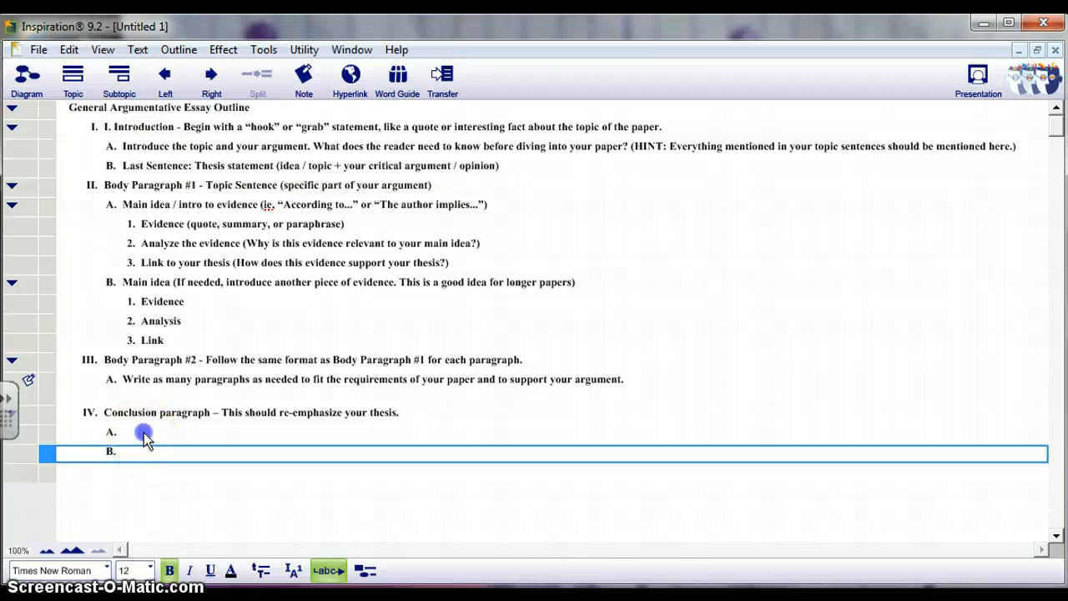
pyautogui.click(144, 432)
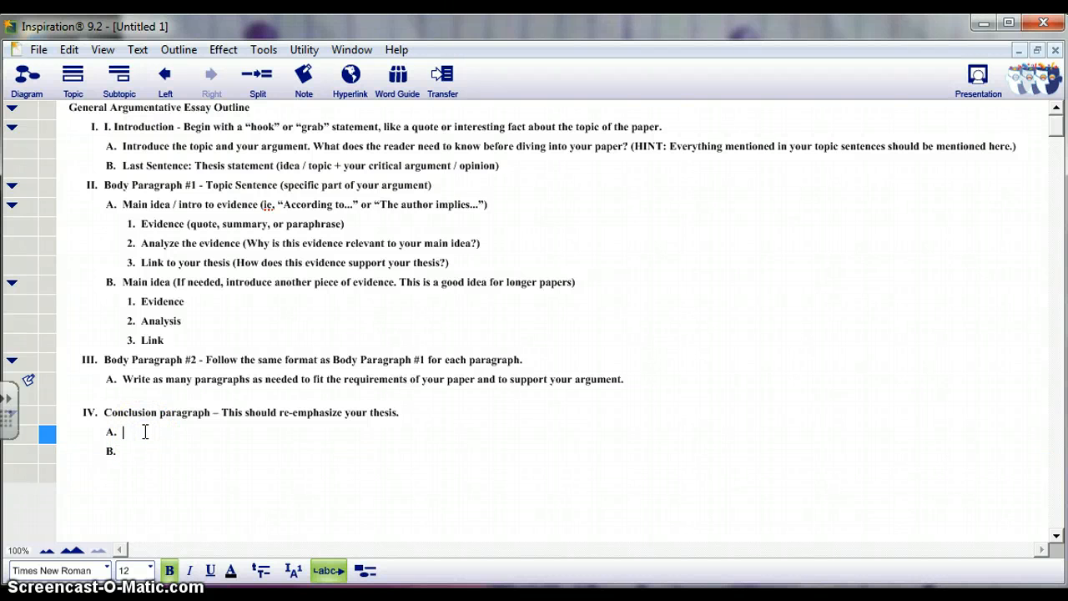
pyautogui.hotkey('ctrl', 'v')
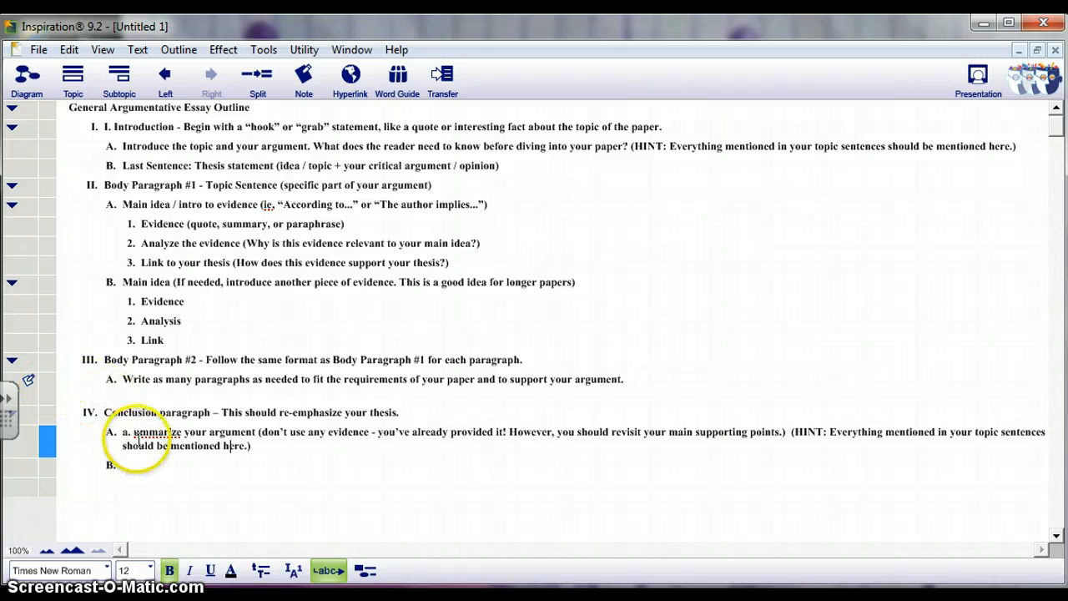
# Step: Remove the redundant 'a.' prefix from subtopic A of the Conclusion paragraph and correct its first word to 'Summarize'
pyautogui.click(134, 432)
pyautogui.press('BackSpace')
pyautogui.press('BackSpace')
pyautogui.press('BackSpace')
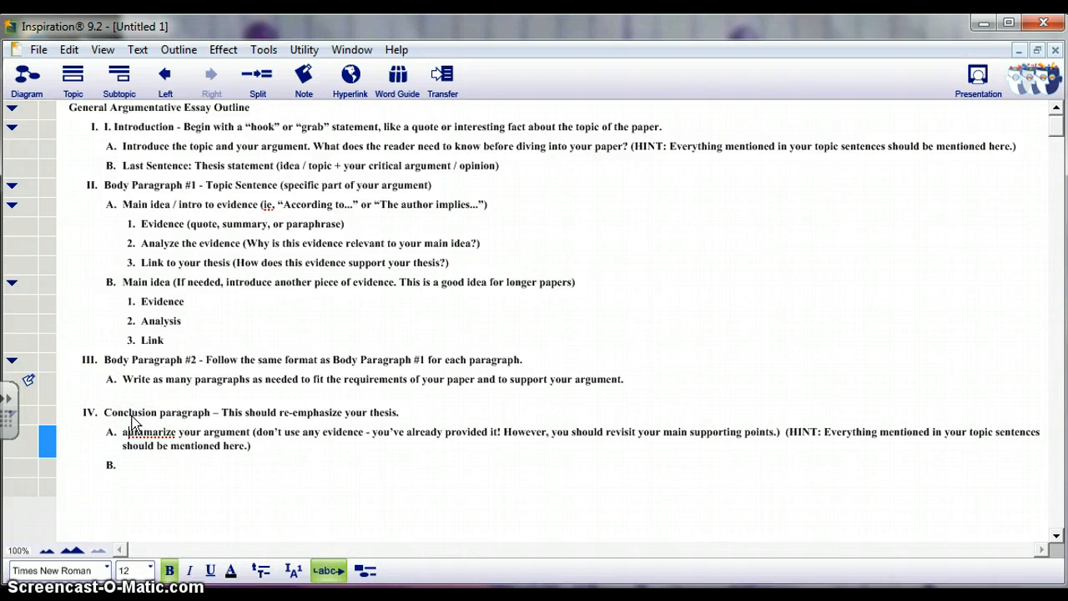
pyautogui.write('S')
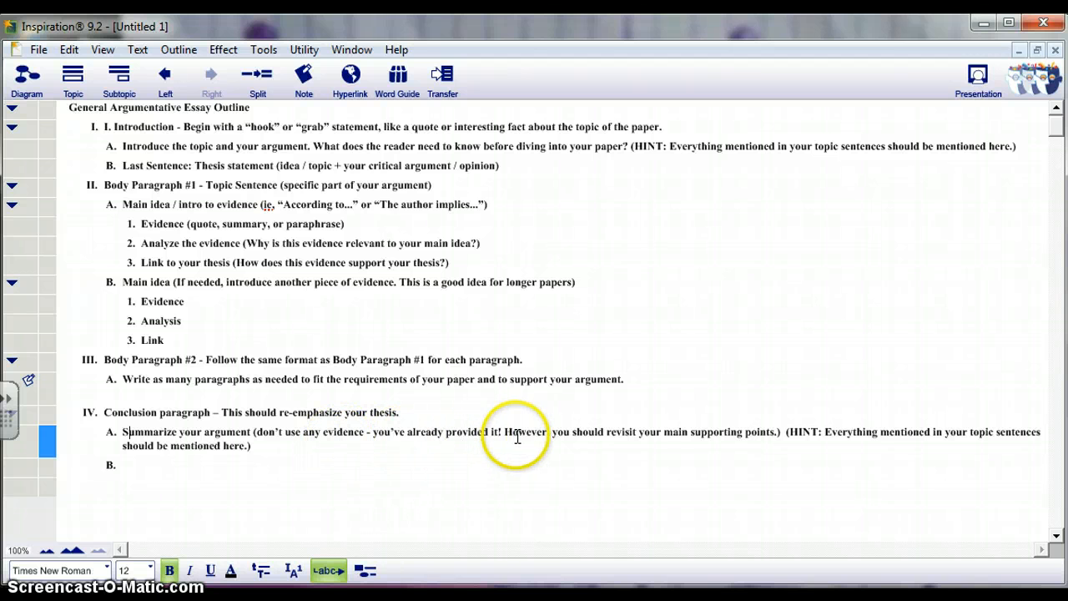
pyautogui.click(548, 433)
pyautogui.write(',')
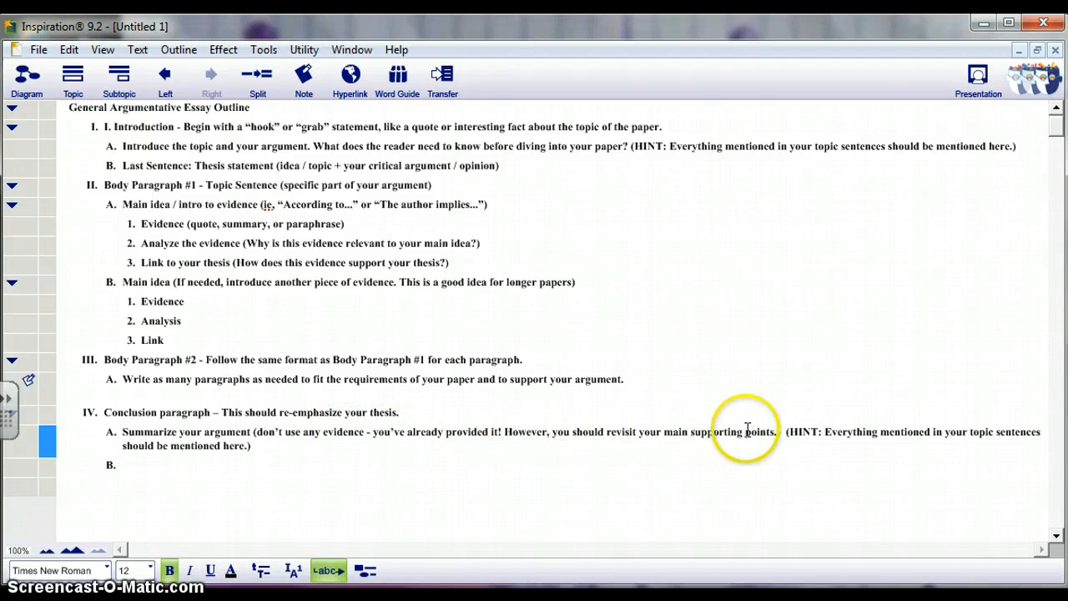
pyautogui.click(777, 432)
pyautogui.write(')')
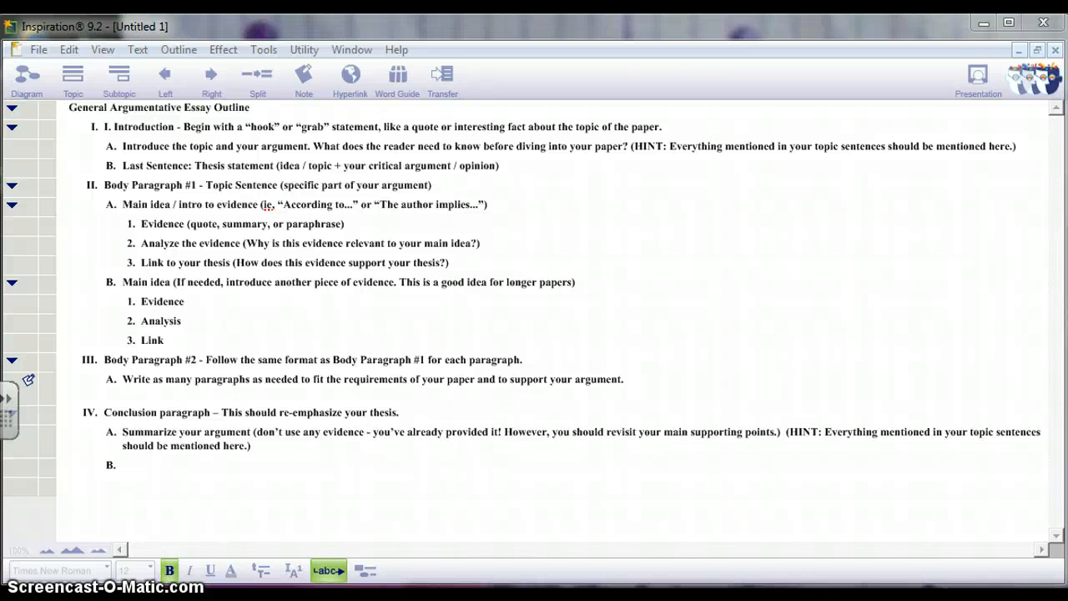
# Step: Paste 'Last Sentence: Strong conclusion of relevance. Why is this paper important to the reader? To society? To the topic you covered?' into Conclusion subtopic B
pyautogui.rightClick(798, 318)
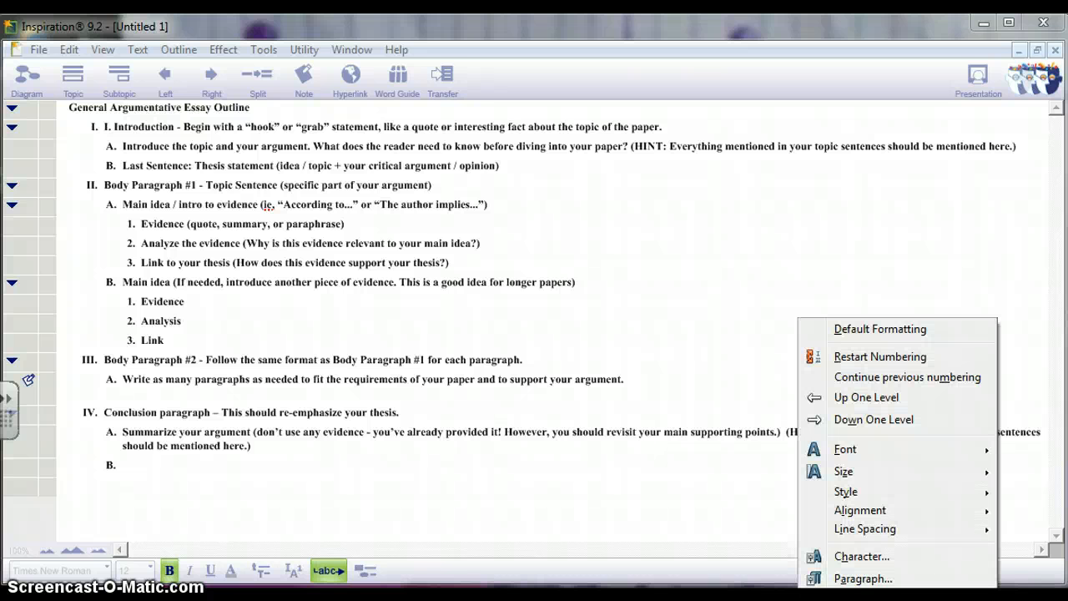
pyautogui.click(136, 468)
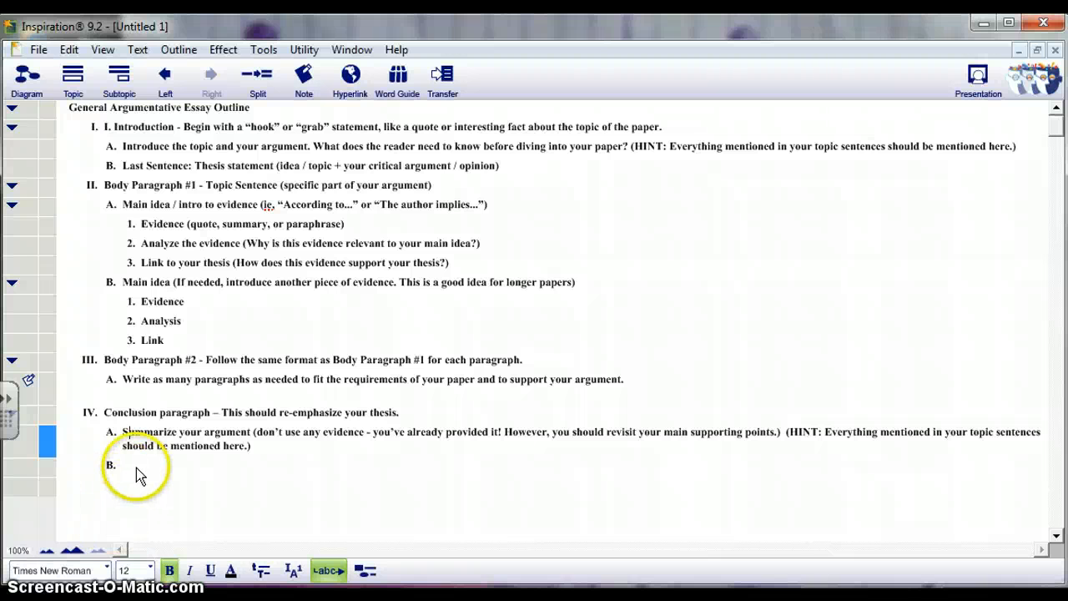
pyautogui.click(136, 468)
pyautogui.rightClick(136, 470)
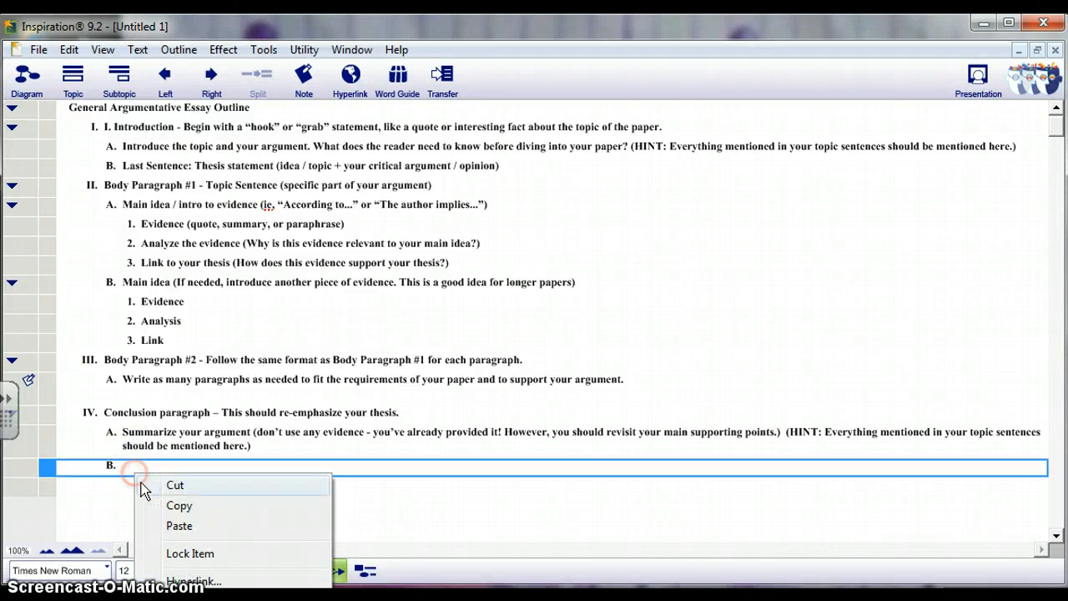
pyautogui.click(180, 525)
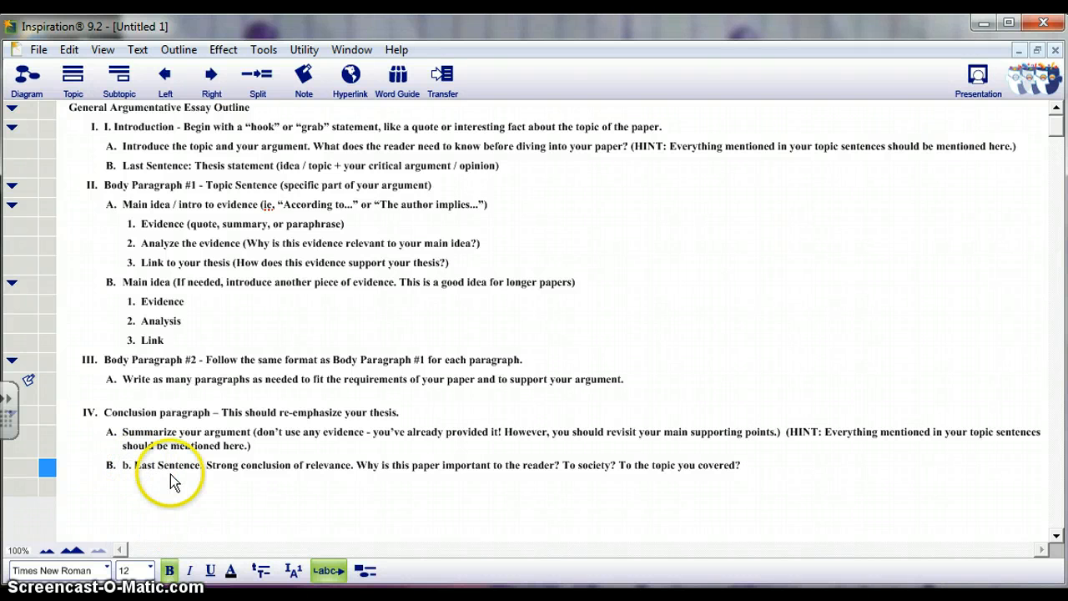
# Step: Remove the redundant 'b.' prefix from the pasted 'Last Sentence' text in subtopic B of the Conclusion paragraph
pyautogui.press('BackSpace')
pyautogui.press('BackSpace')
pyautogui.press('BackSpace')
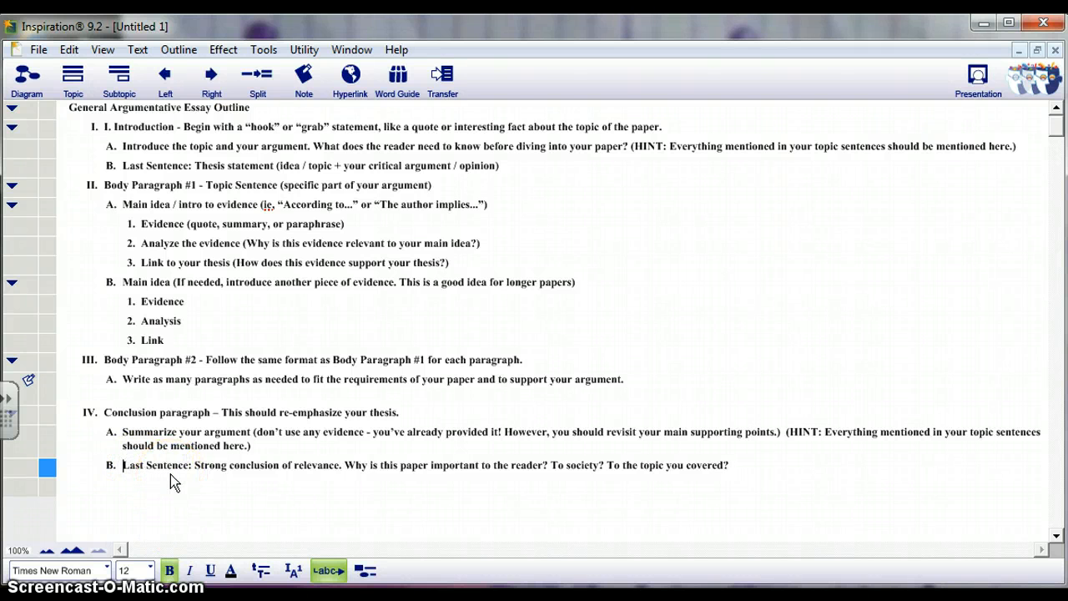
pyautogui.click(752, 465)
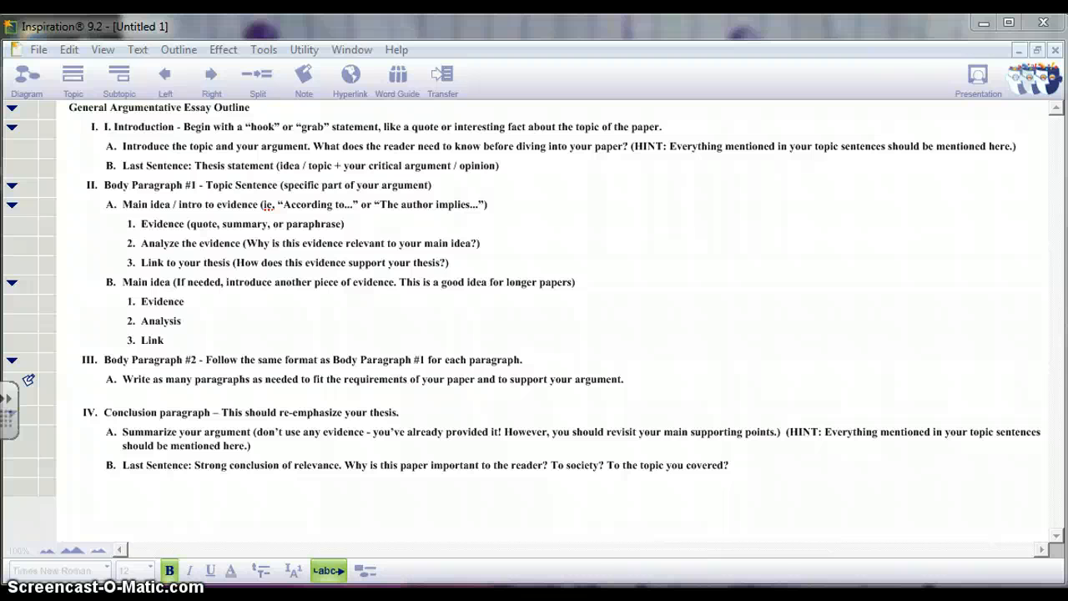
pyautogui.rightClick(579, 384)
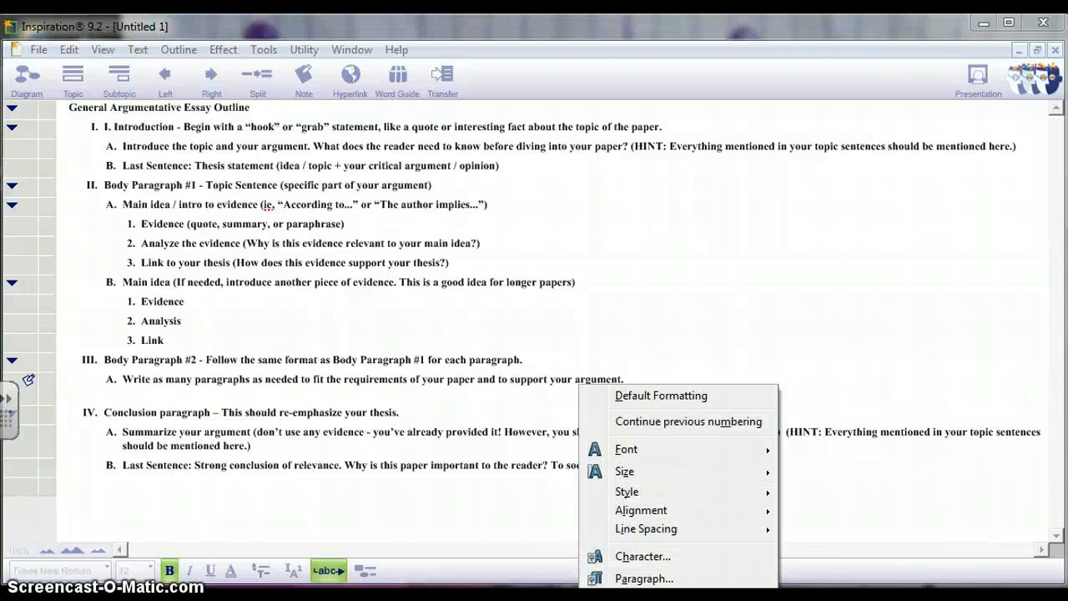
pyautogui.press('Escape')
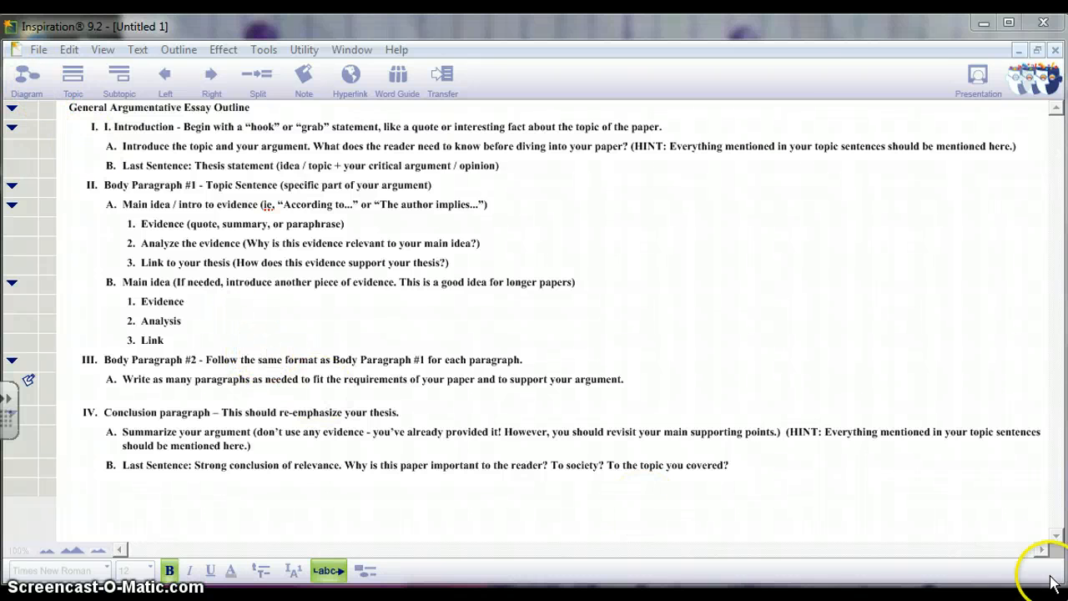
# Step: Switch the finished essay outline to the diagram view
pyautogui.click(1050, 465)
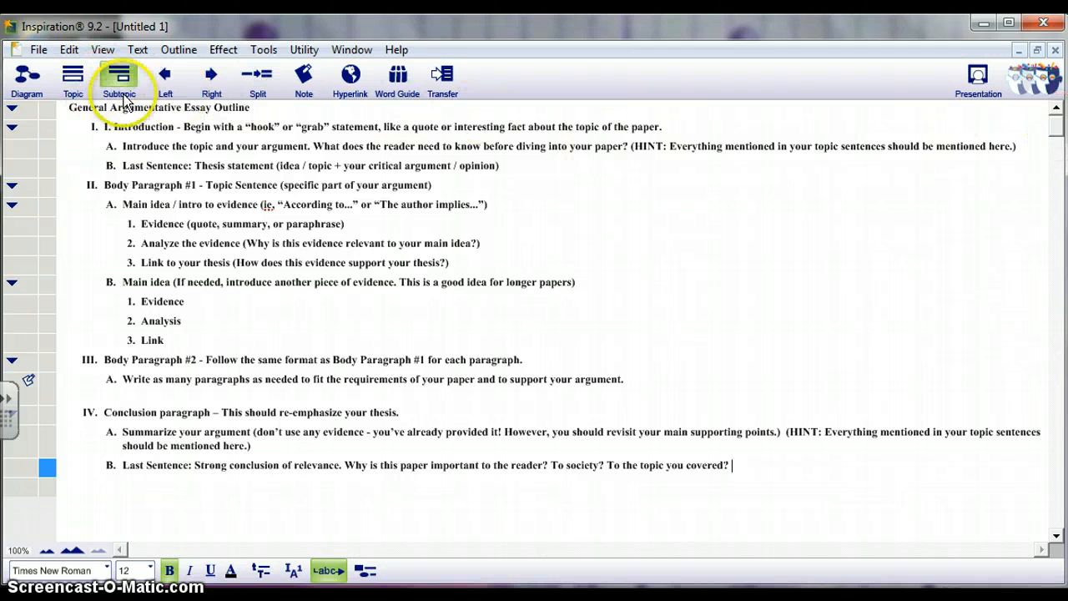
pyautogui.click(28, 77)
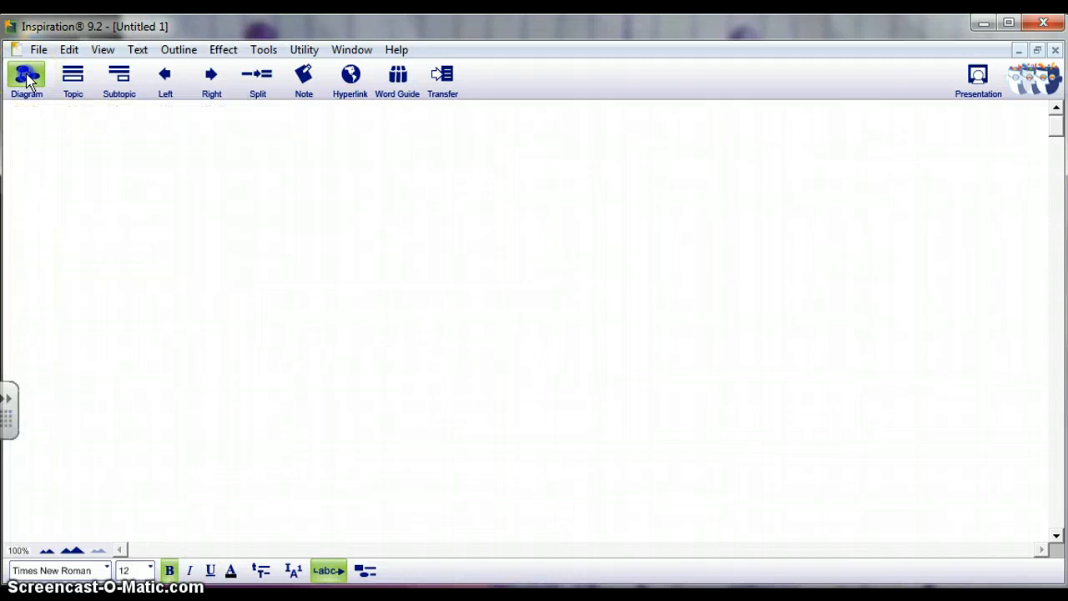